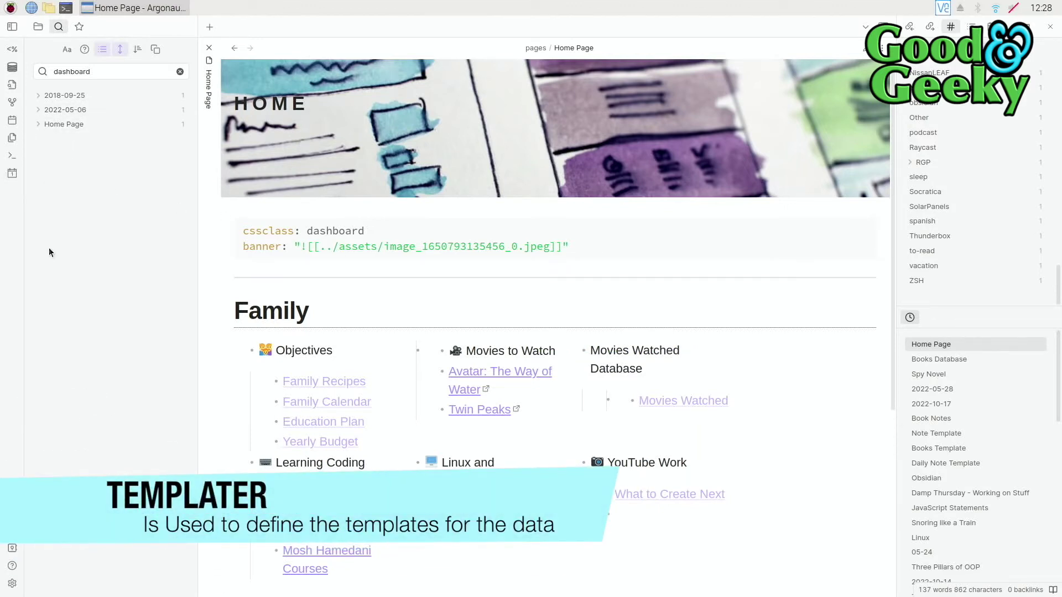
Step: Open the settings of the Templater community plugin at the Template Hotkeys section
{"action": "left_click", "coordinate": [12, 583]}
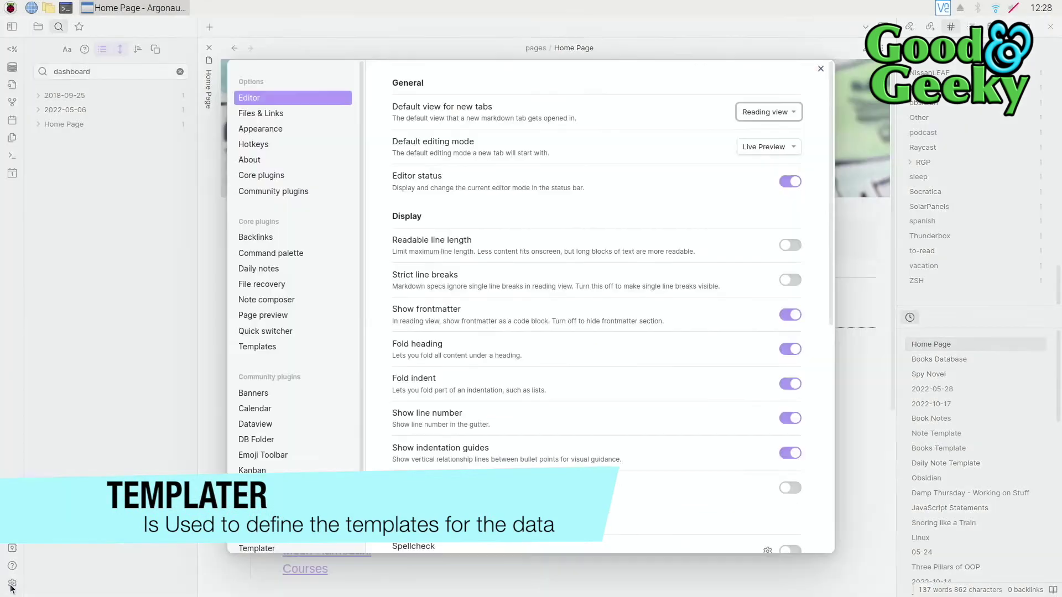
{"action": "scroll", "coordinate": [293, 481], "scroll_direction": "down", "scroll_amount": 1}
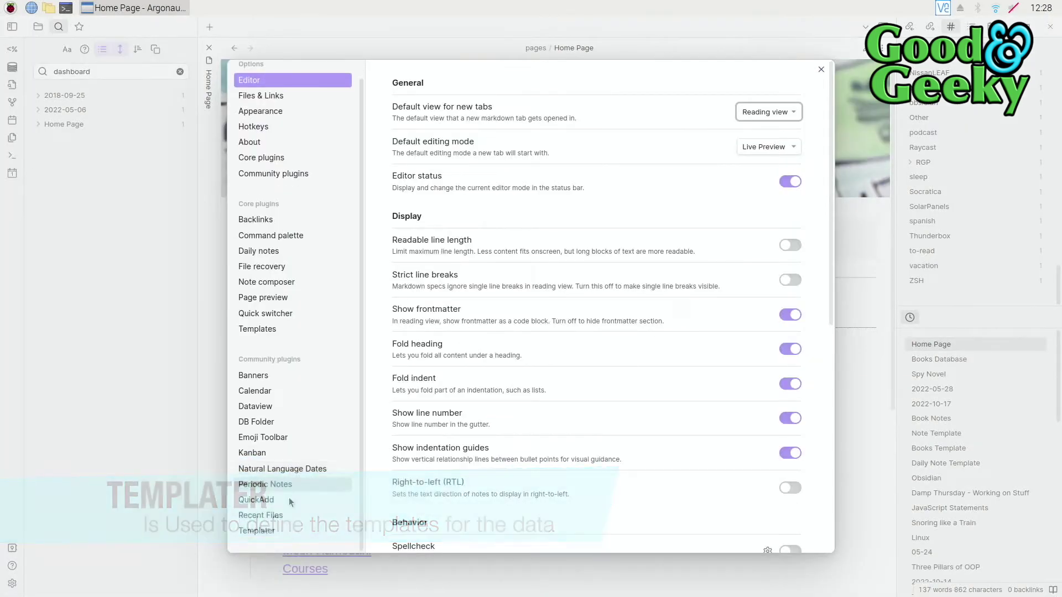
{"action": "left_click", "coordinate": [274, 530]}
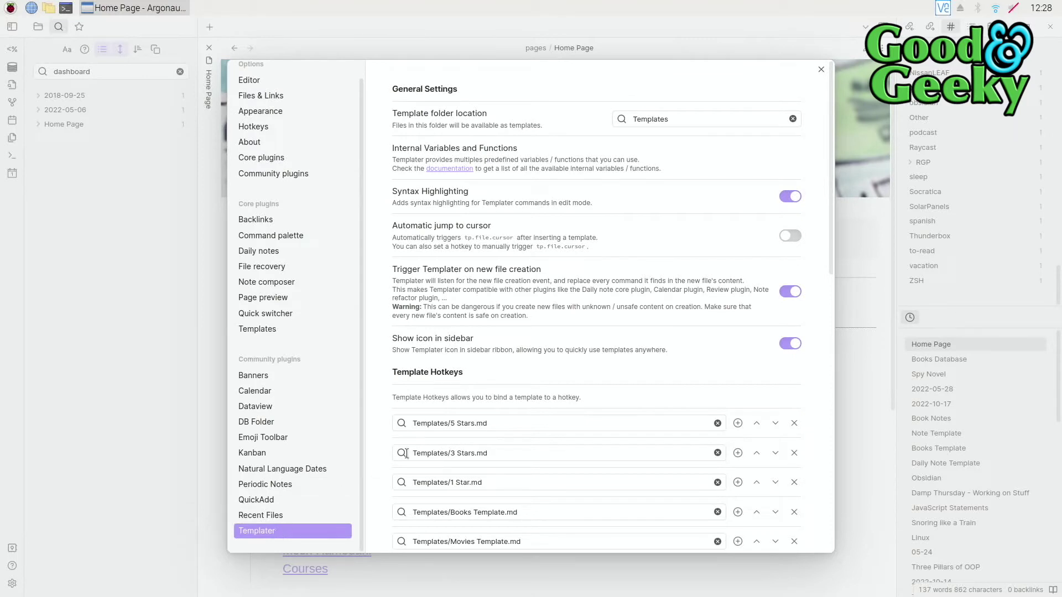
{"action": "left_click_drag", "start_coordinate": [829, 251], "coordinate": [816, 332]}
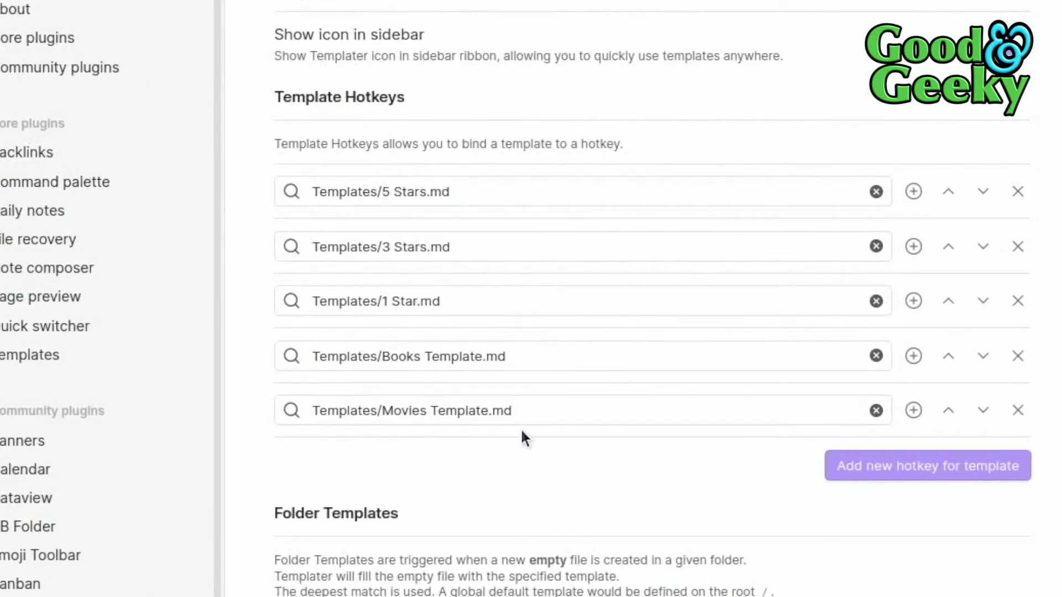
Step: Look at the Books Template entry in the template hotkeys list
{"action": "triple_click", "coordinate": [530, 357]}
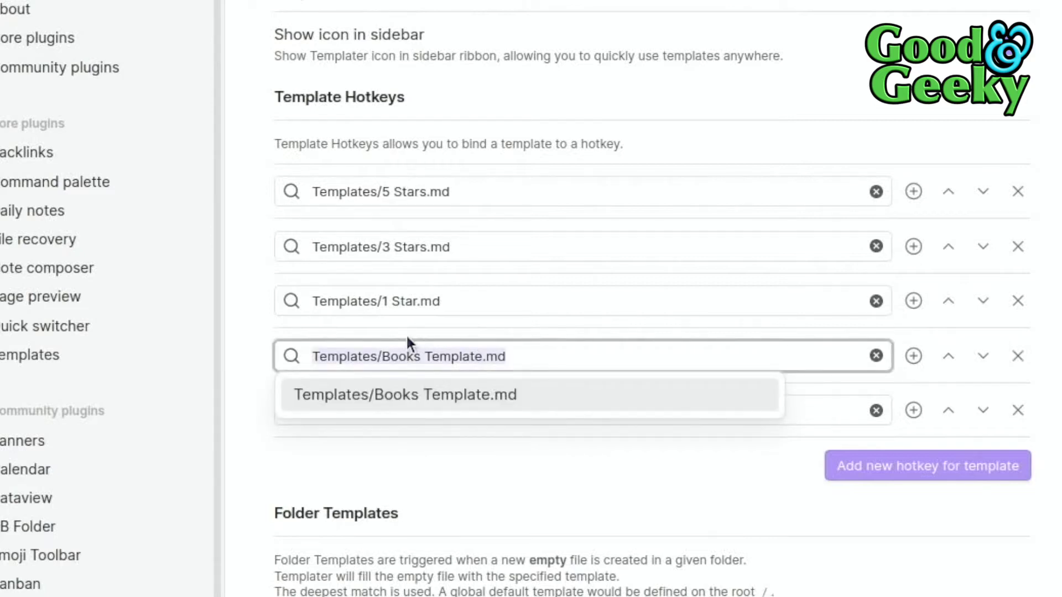
{"action": "left_click", "coordinate": [594, 363]}
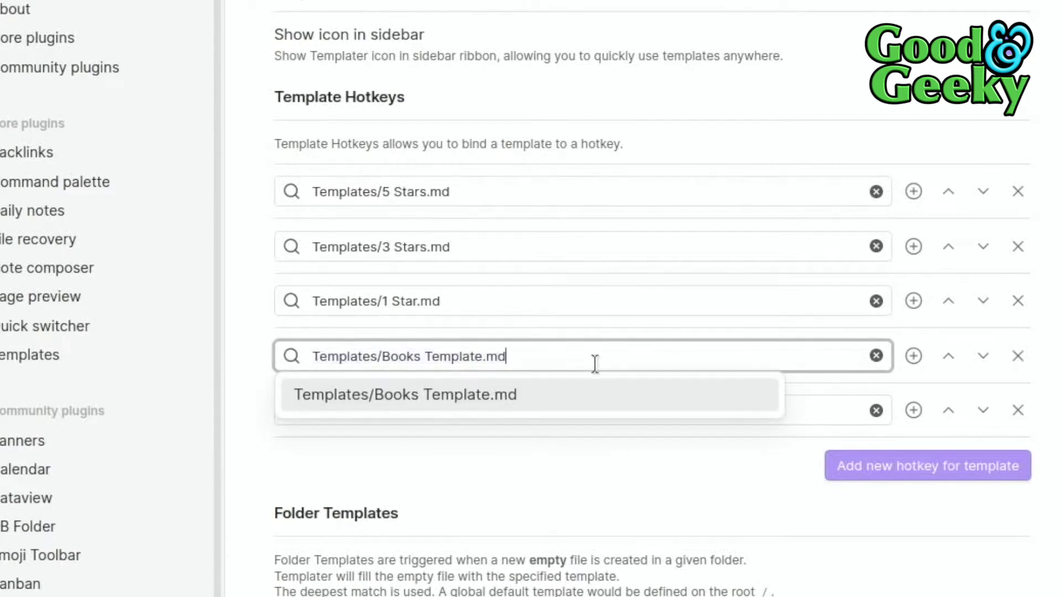
{"action": "left_click", "coordinate": [602, 447]}
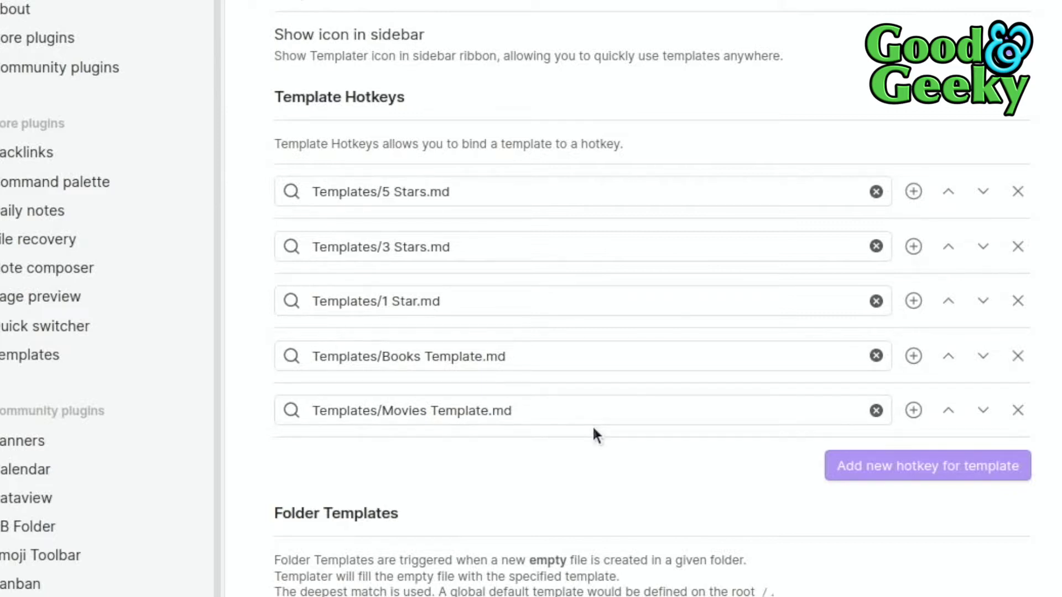
Step: Add a new template hotkey entry for Templates/TV Series Template.md
{"action": "left_click", "coordinate": [882, 469]}
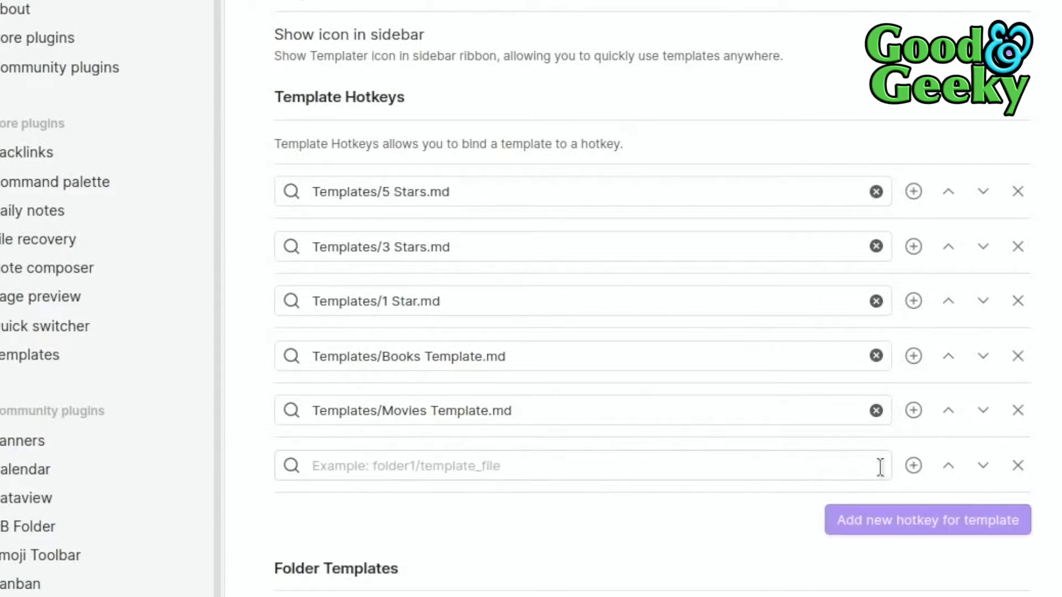
{"action": "left_click", "coordinate": [399, 463]}
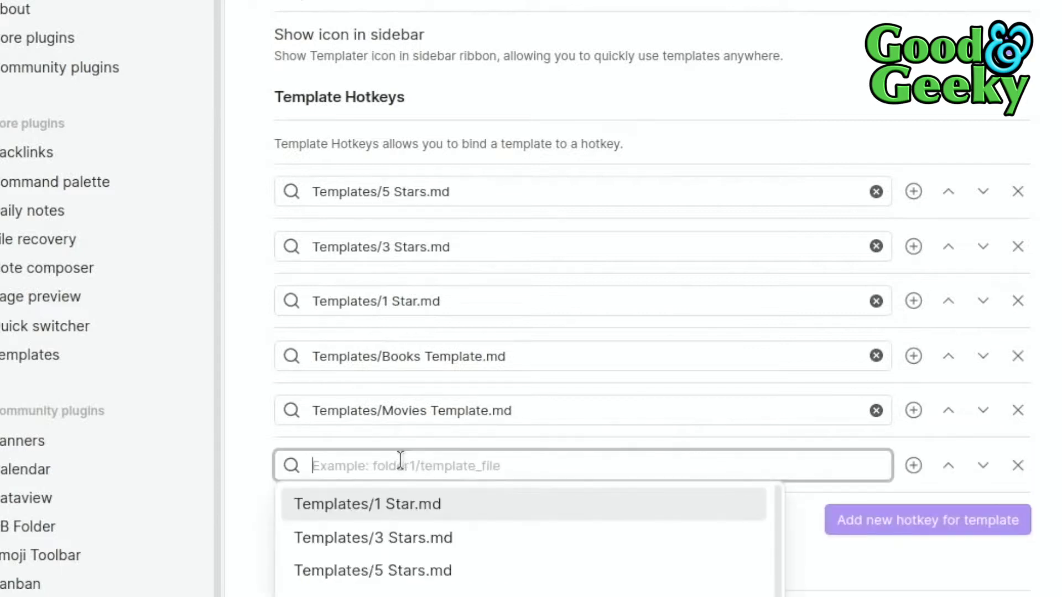
{"action": "type", "text": "tv"}
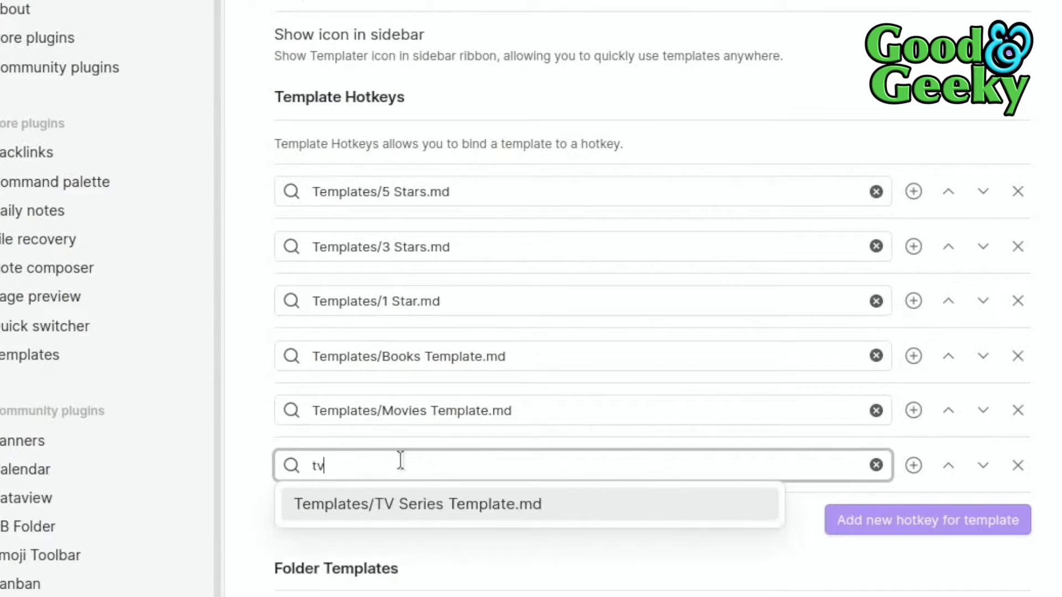
{"action": "left_click", "coordinate": [440, 503]}
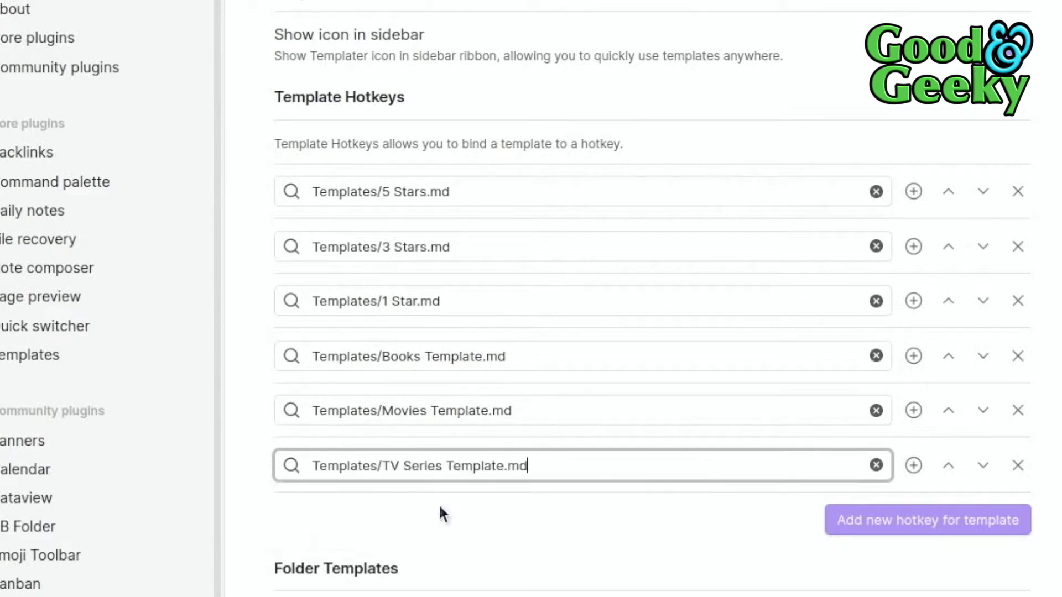
Step: Assign the hotkey Ctrl + Alt + Shift + T to inserting the TV Series Template
{"action": "left_click", "coordinate": [912, 464]}
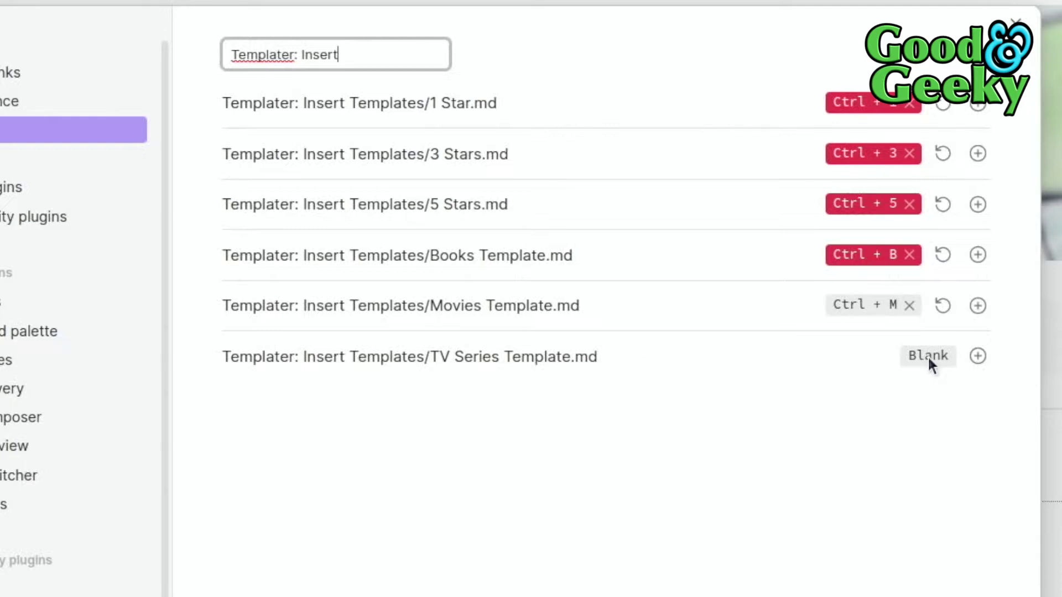
{"action": "left_click", "coordinate": [978, 355]}
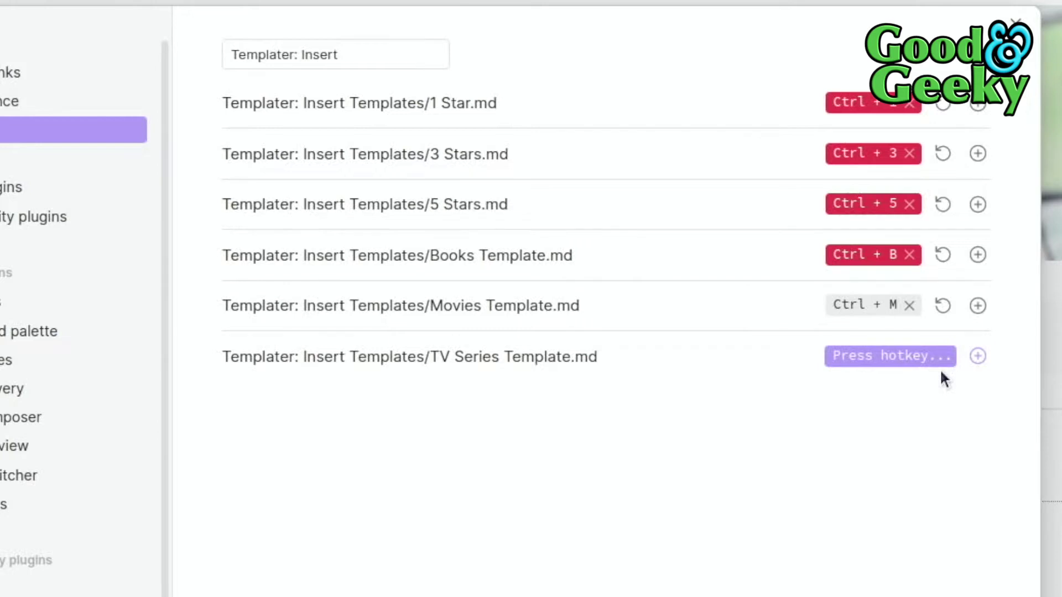
{"action": "key", "text": "ctrl+t"}
{"action": "left_click", "coordinate": [978, 356]}
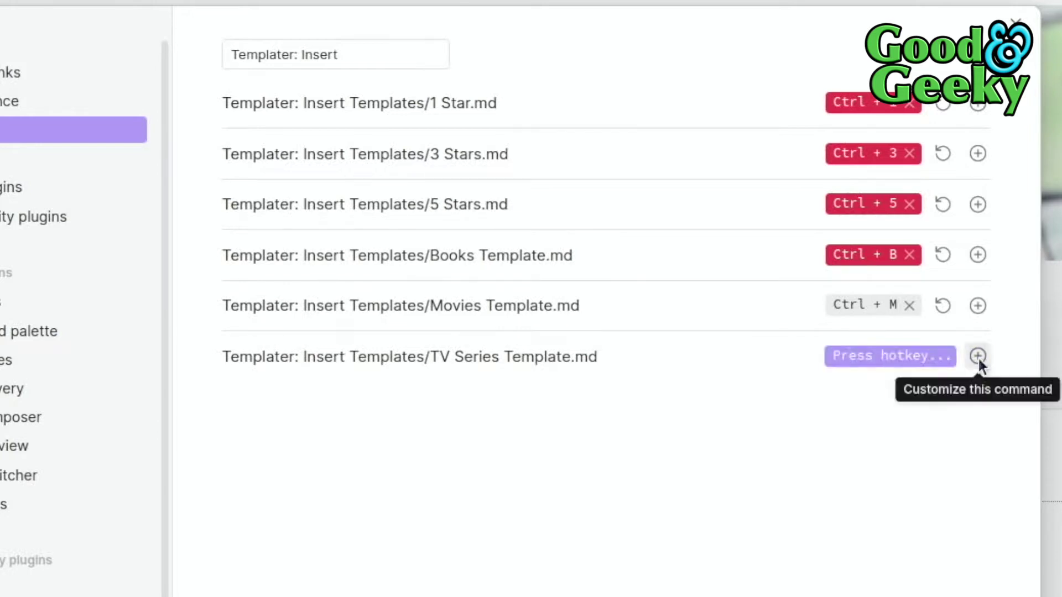
{"action": "key", "text": "ctrl+alt+shift+t"}
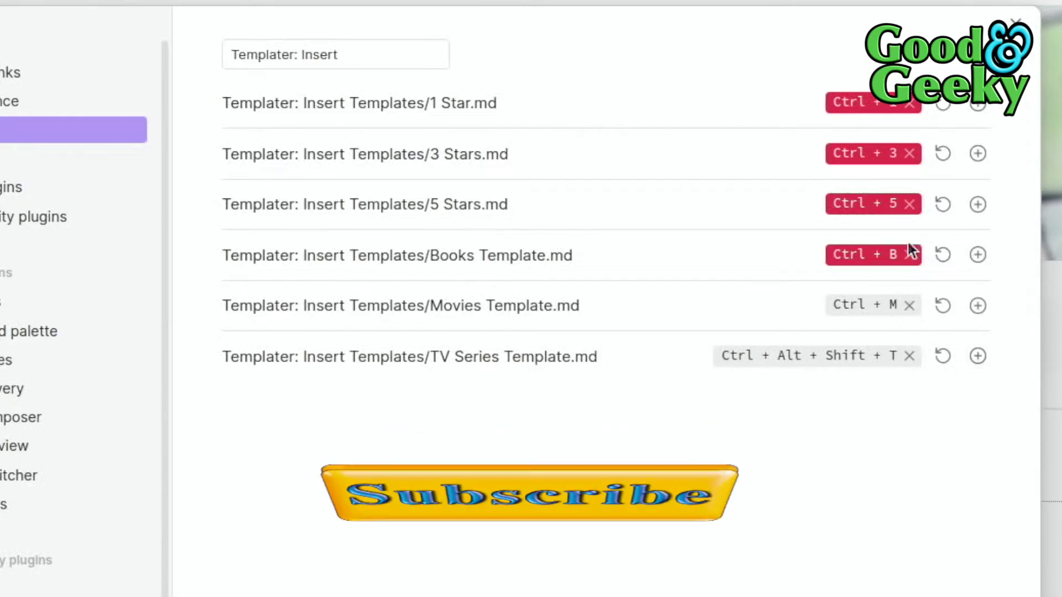
Step: Replace the conflicting hotkey for inserting the Books Template with Ctrl + Alt + Shift + B
{"action": "mouse_move", "coordinate": [894, 264]}
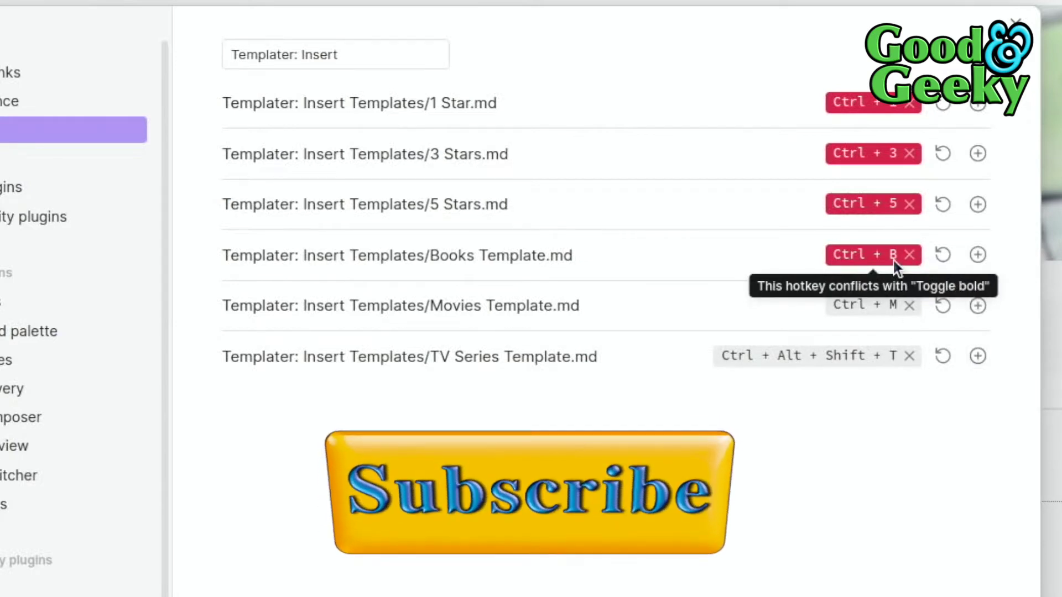
{"action": "left_click", "coordinate": [942, 253]}
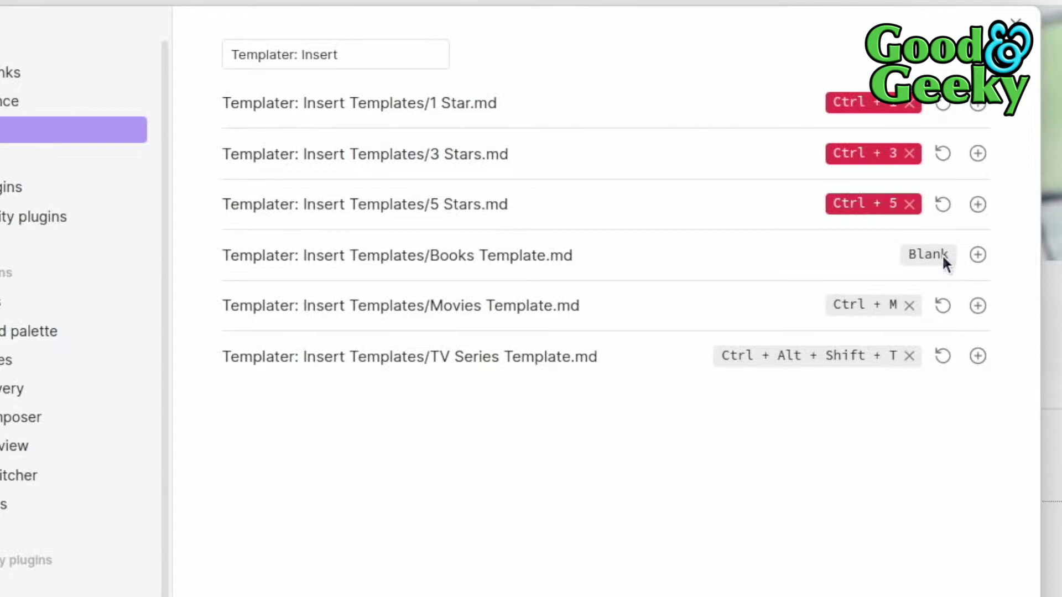
{"action": "left_click", "coordinate": [978, 254]}
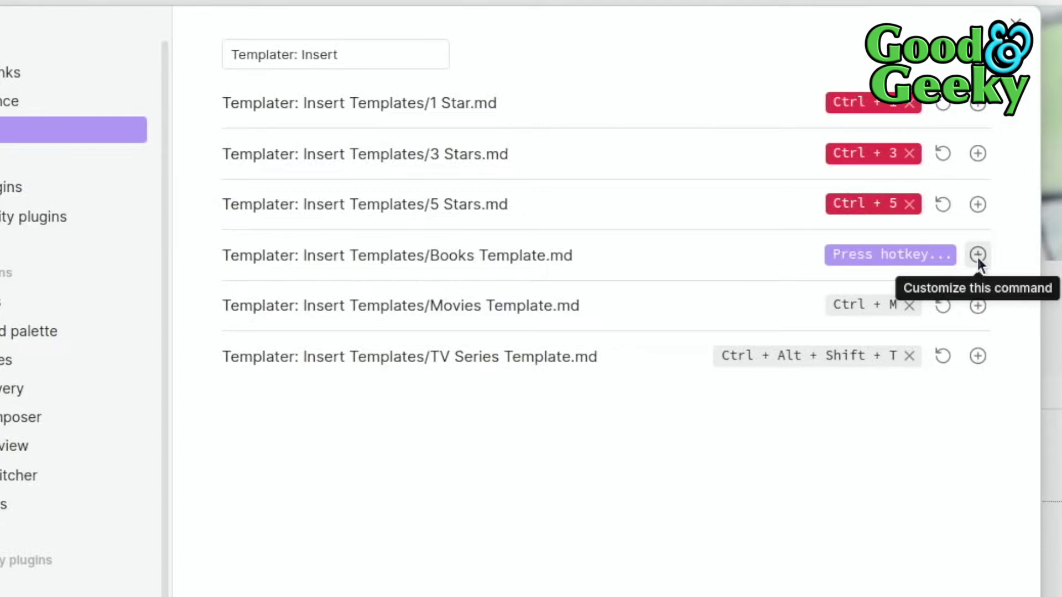
{"action": "key", "text": "ctrl+alt+shift+b"}
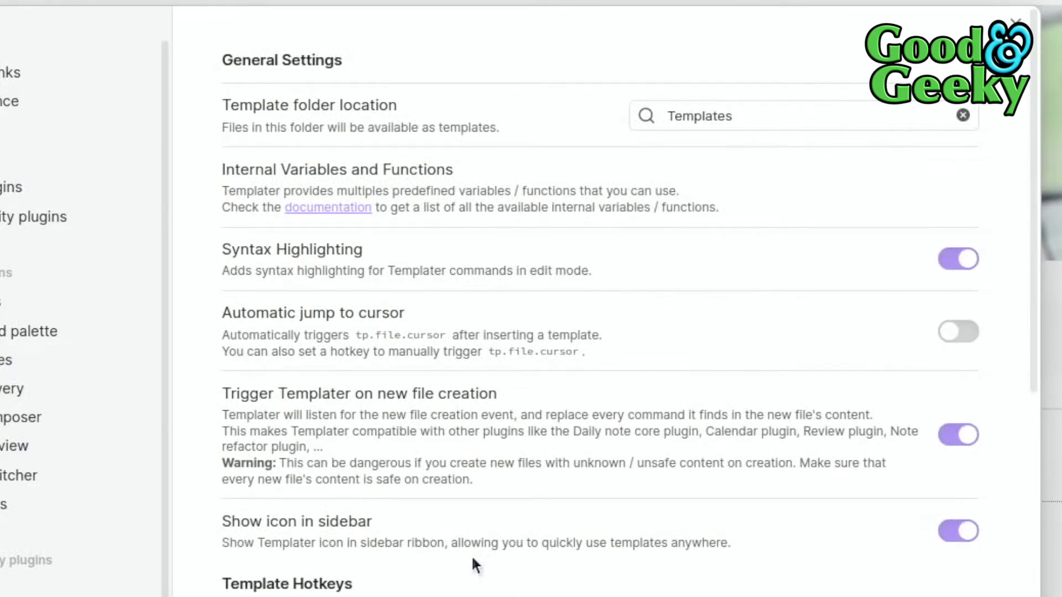
Step: Add a folder template in Templater that links pages/Culture/Movies to Templates/Movies Template.md, and close the settings
{"action": "scroll", "coordinate": [478, 591], "scroll_direction": "down", "scroll_amount": 1}
{"action": "scroll", "coordinate": [479, 591], "scroll_direction": "down", "scroll_amount": 10}
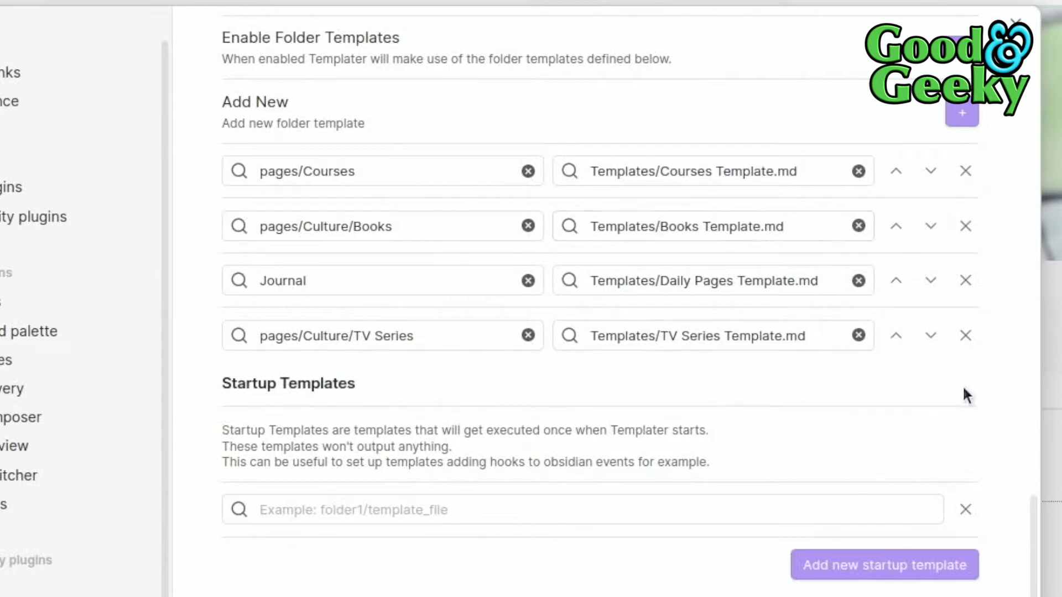
{"action": "left_click", "coordinate": [961, 115]}
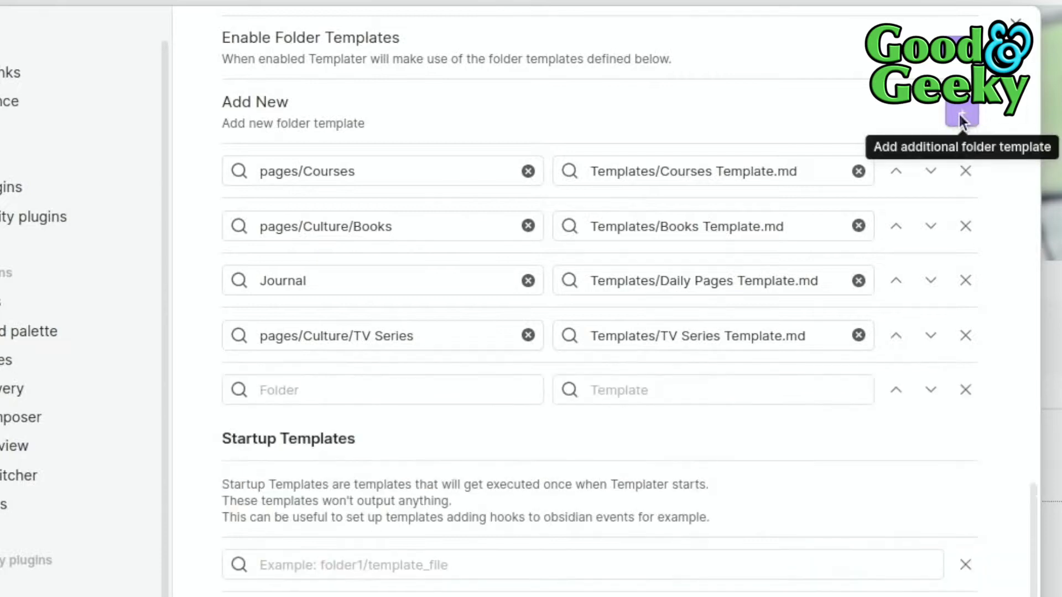
{"action": "left_click", "coordinate": [272, 389]}
{"action": "type", "text": "pages/Culture/Movies"}
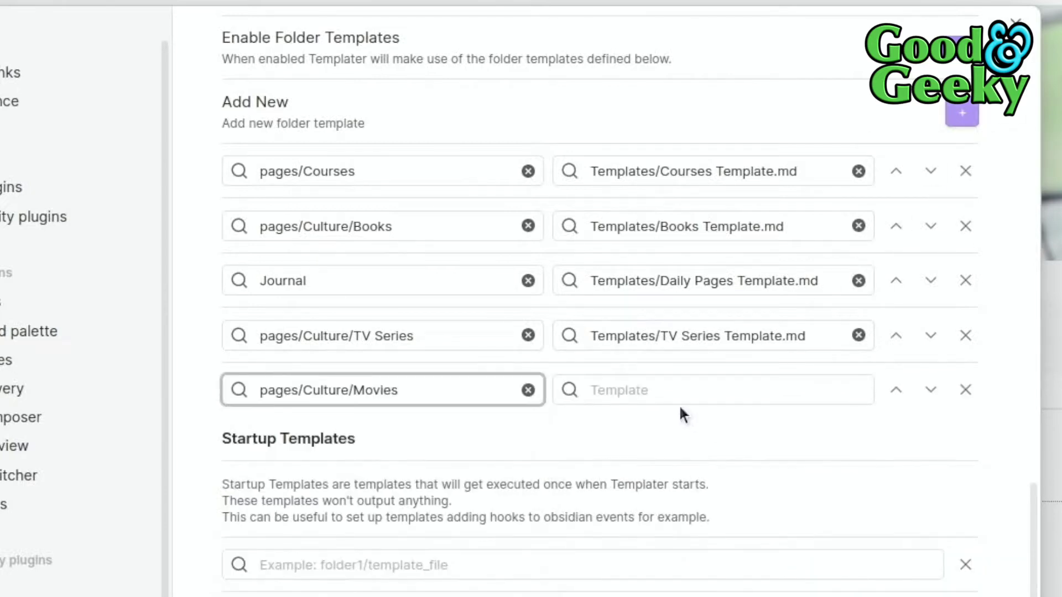
{"action": "left_click", "coordinate": [647, 389]}
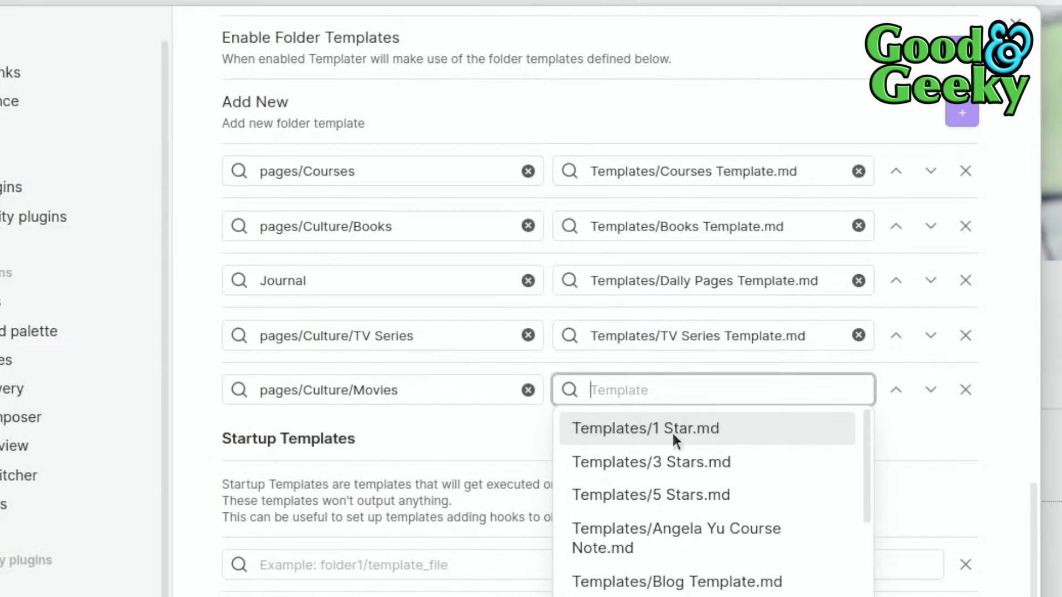
{"action": "type", "text": "mov"}
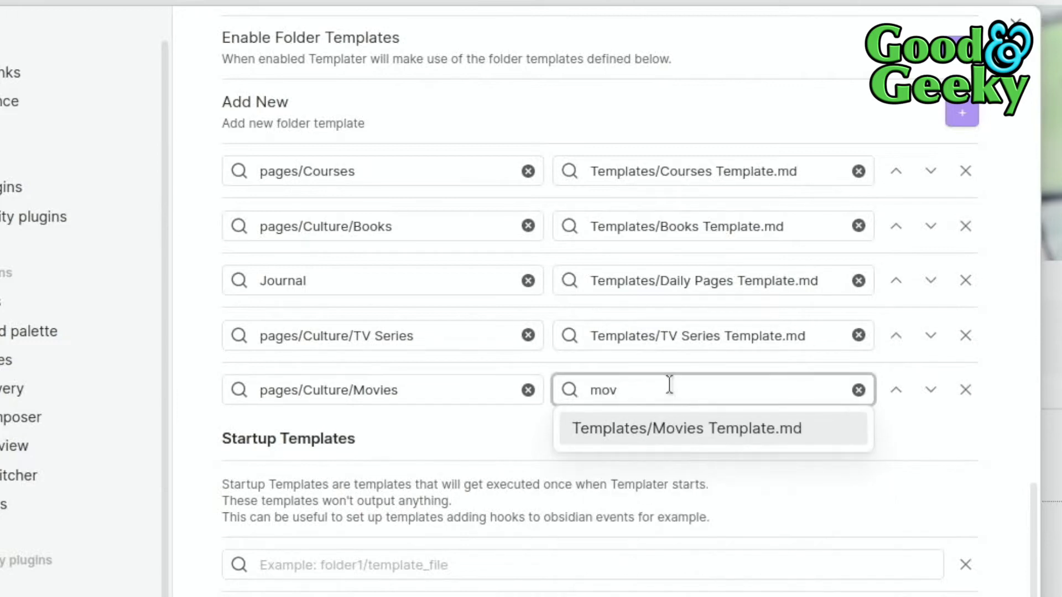
{"action": "left_click", "coordinate": [735, 427]}
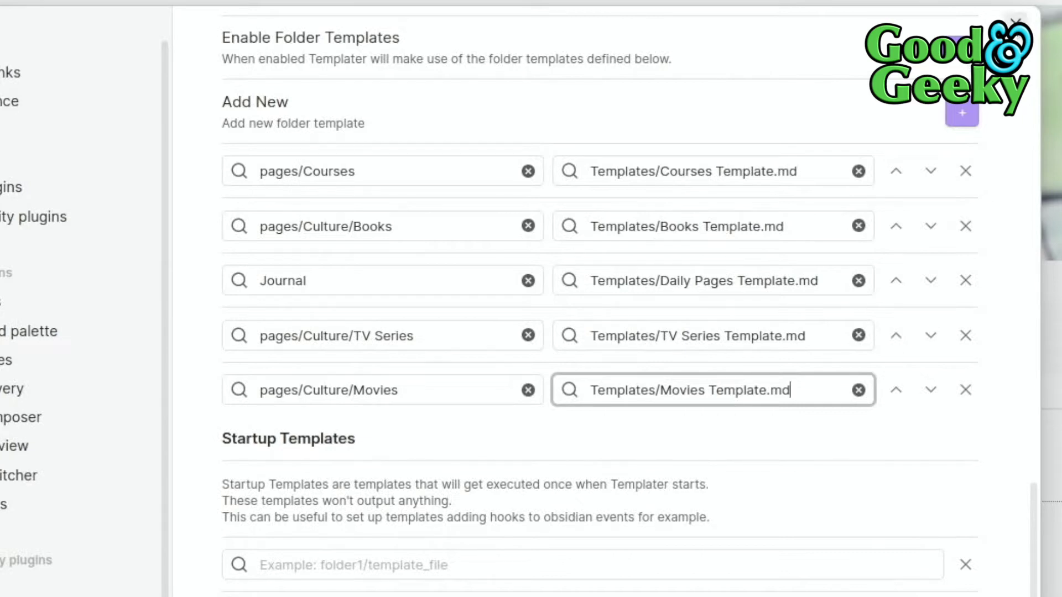
{"action": "left_click", "coordinate": [1015, 22]}
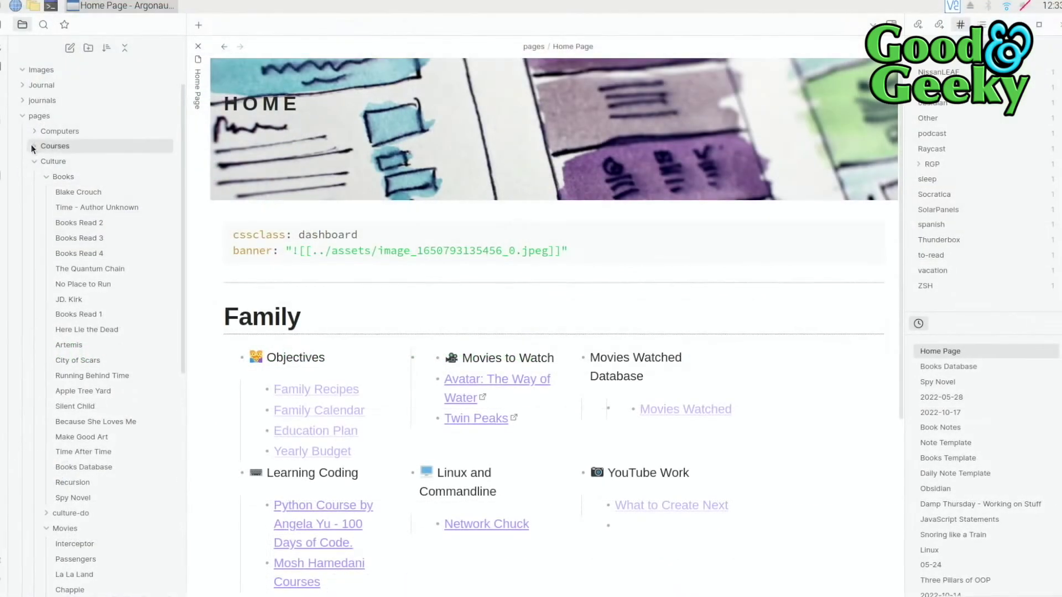
Step: Open the Movies Template note from the Templates folder and switch it to editing view
{"action": "left_click", "coordinate": [26, 115]}
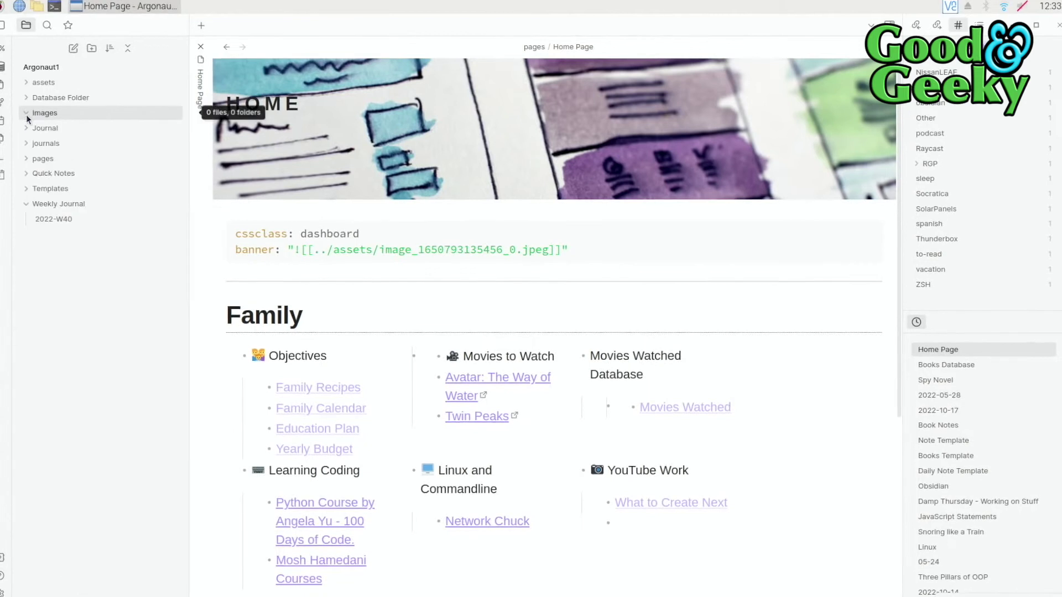
{"action": "left_click", "coordinate": [28, 189]}
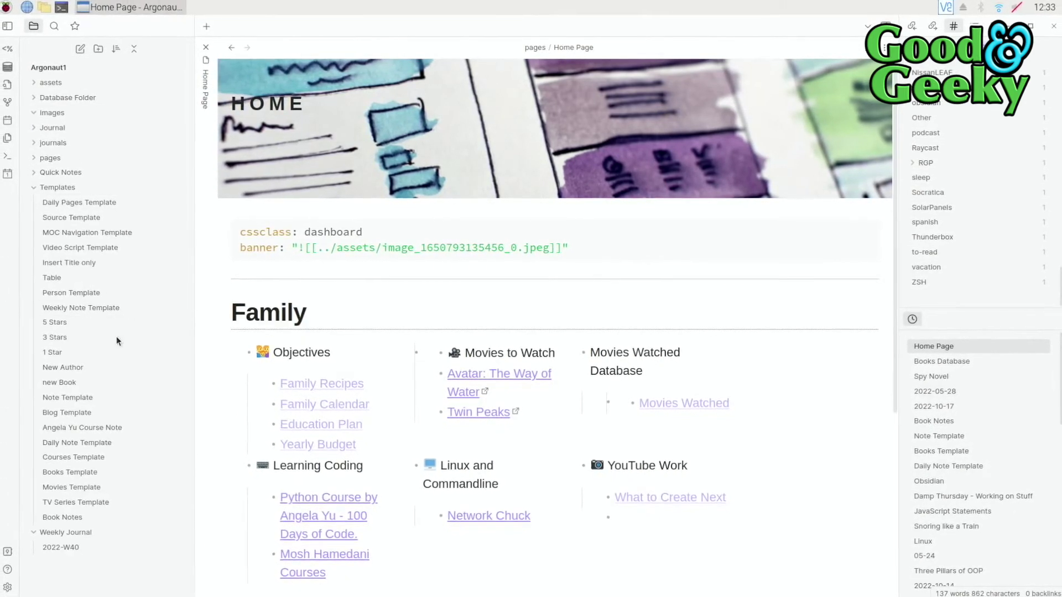
{"action": "left_click", "coordinate": [116, 485]}
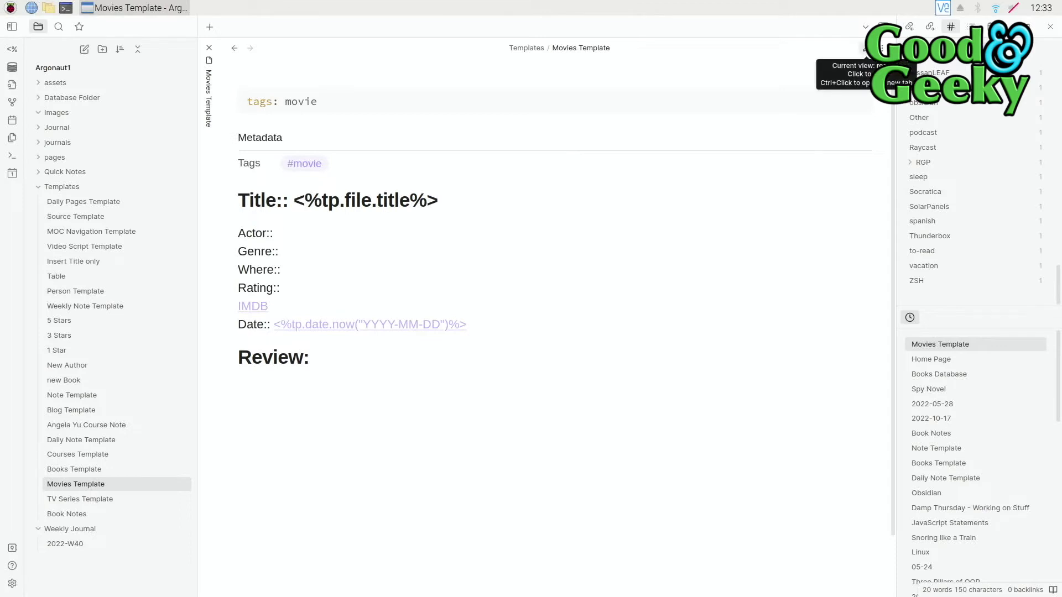
{"action": "left_click", "coordinate": [865, 49]}
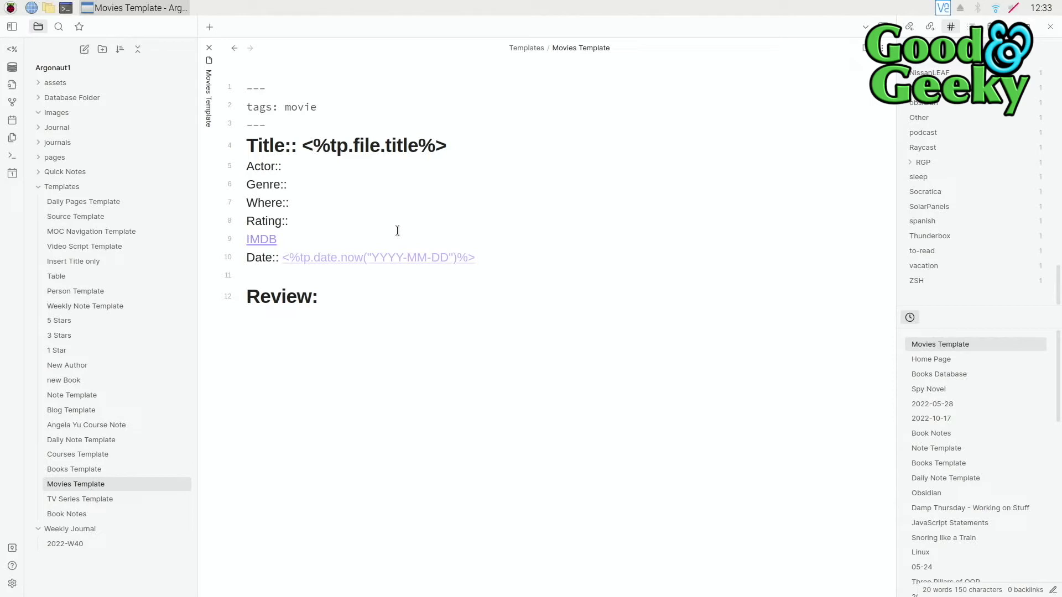
Step: Examine the Movies Template's tags front matter, its Templater title and date code, and its metadata fields
{"action": "left_click", "coordinate": [287, 124]}
{"action": "left_click", "coordinate": [240, 89], "text": "shift"}
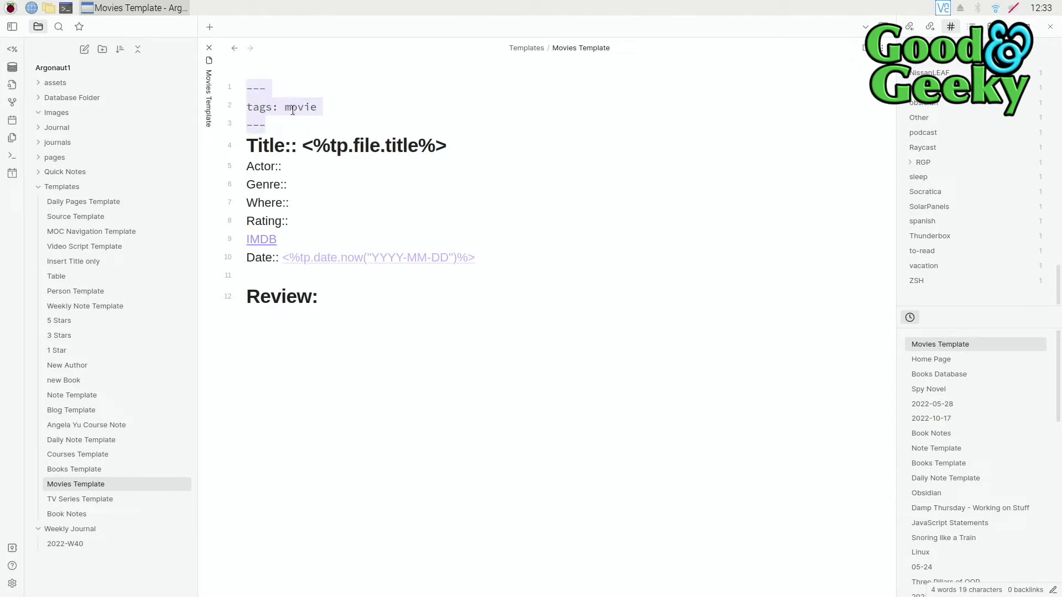
{"action": "left_click", "coordinate": [356, 117]}
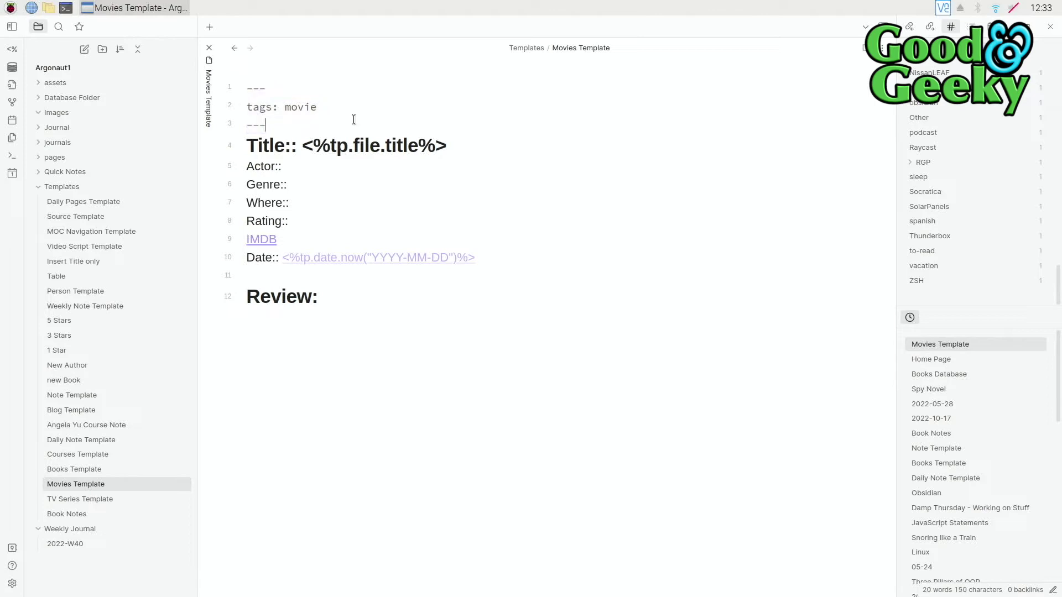
{"action": "left_click_drag", "start_coordinate": [302, 147], "coordinate": [451, 148]}
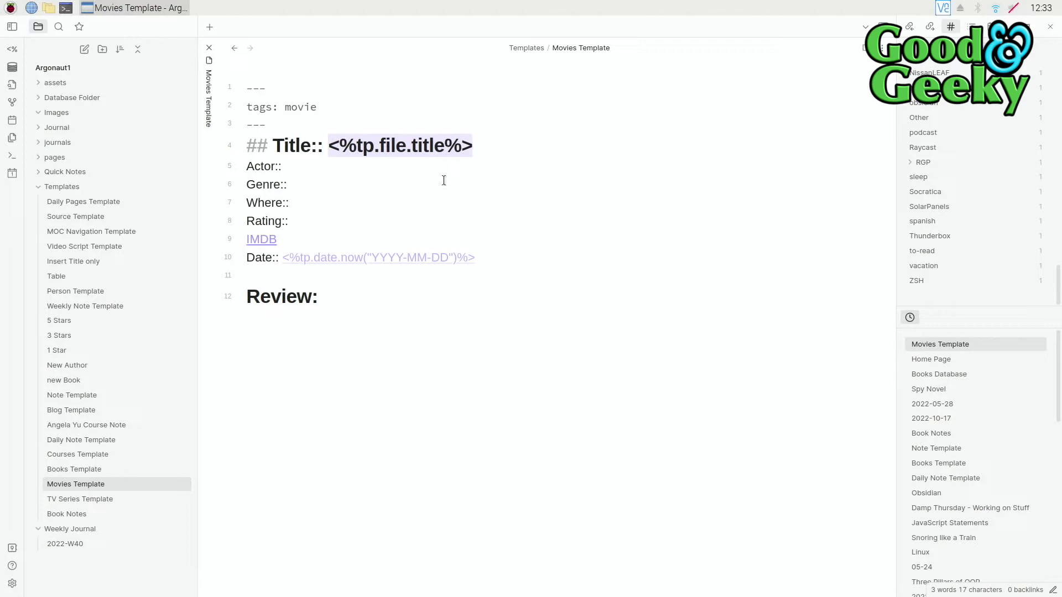
{"action": "left_click", "coordinate": [496, 254]}
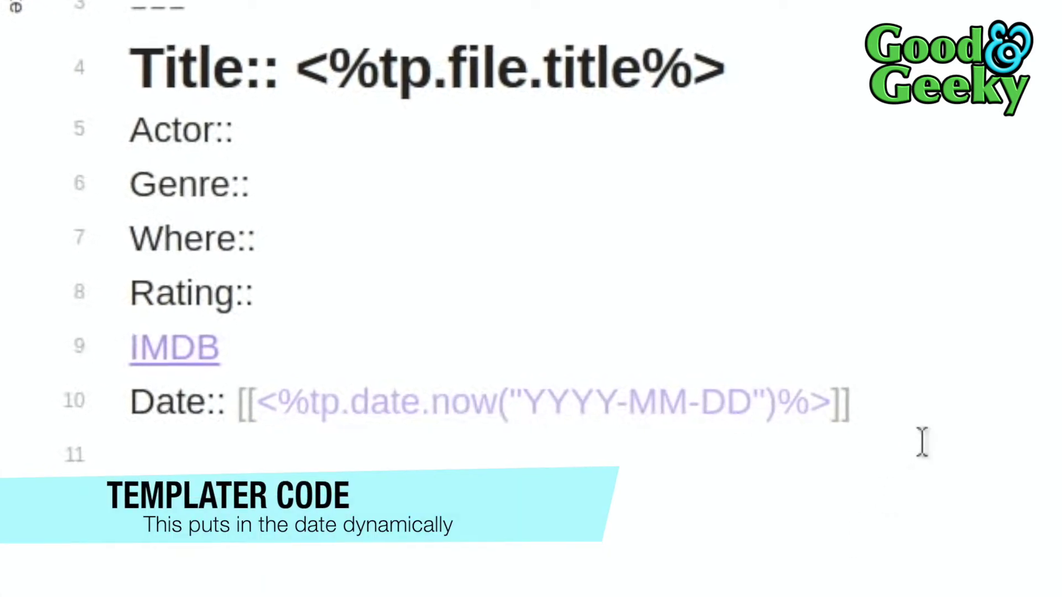
{"action": "left_click", "coordinate": [369, 236]}
{"action": "left_click_drag", "start_coordinate": [311, 239], "coordinate": [296, 239]}
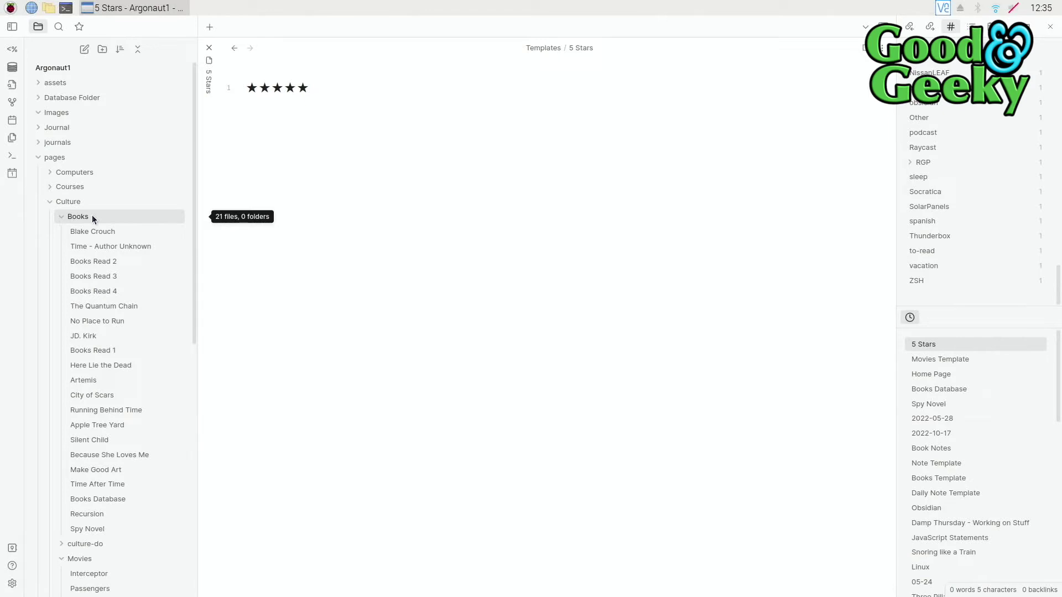
Step: Open the Books Database note and examine the Dataview query behind the Books Read table, including its columns, source tag, conditions and sorting
{"action": "left_click", "coordinate": [137, 498]}
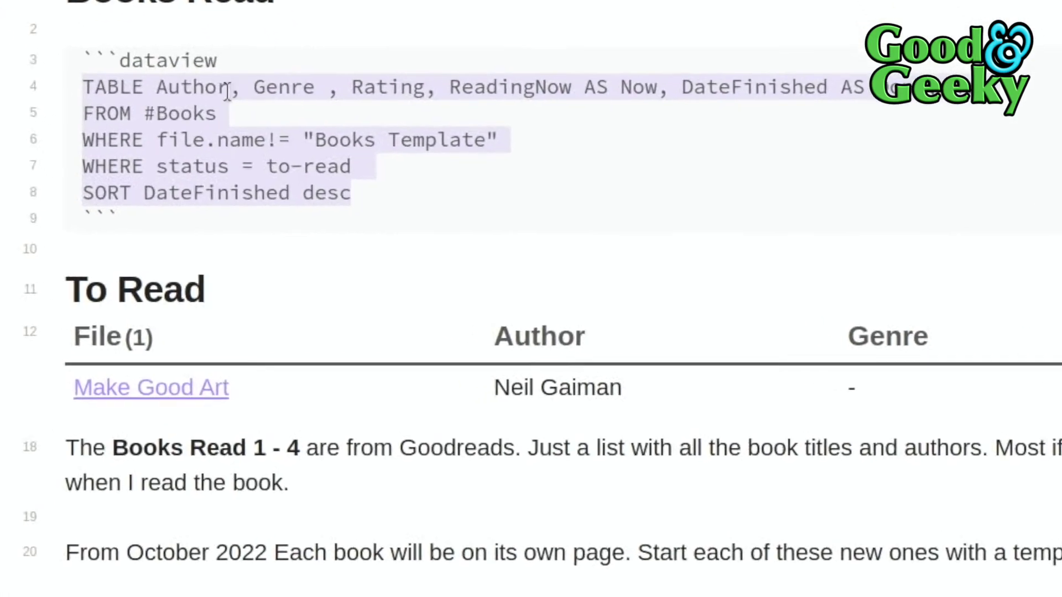
{"action": "left_click", "coordinate": [136, 89]}
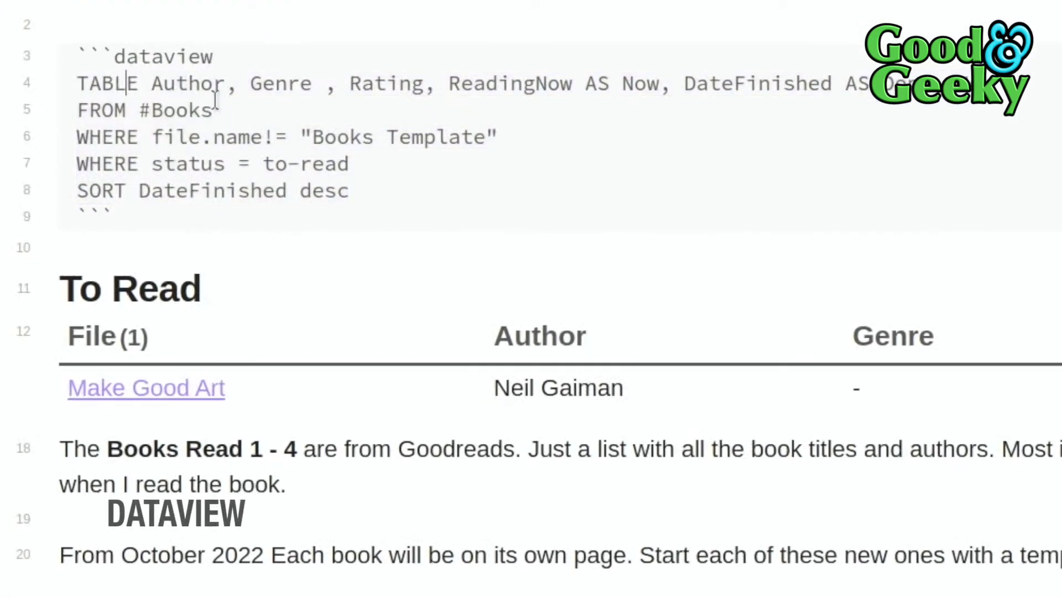
{"action": "double_click", "coordinate": [142, 82]}
{"action": "left_click", "coordinate": [151, 83]}
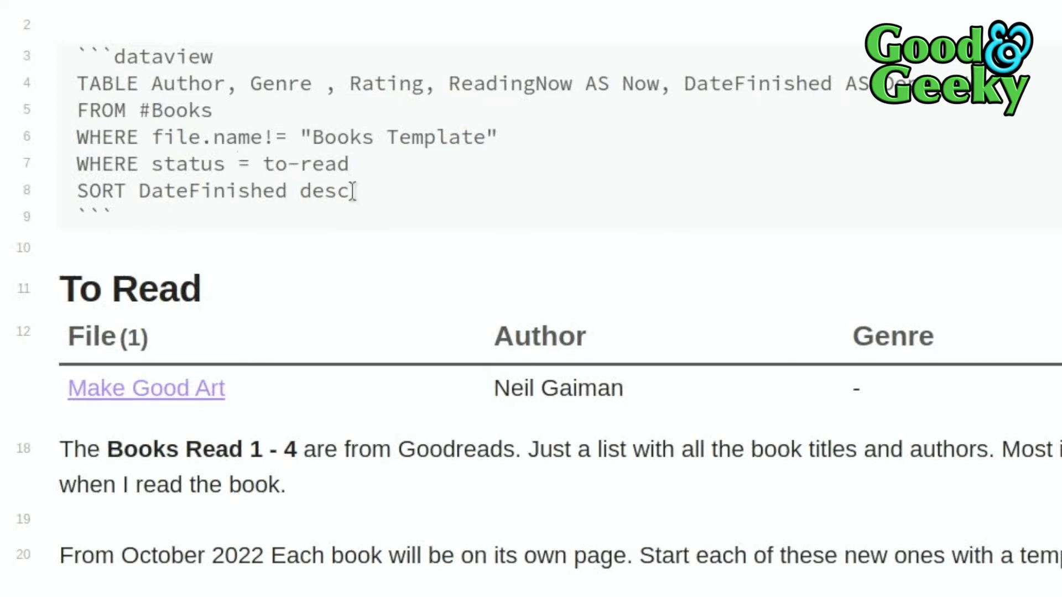
{"action": "key", "text": "Up"}
{"action": "key", "text": "Up"}
{"action": "key", "text": "Up"}
{"action": "key", "text": "Up"}
{"action": "key", "text": "Up"}
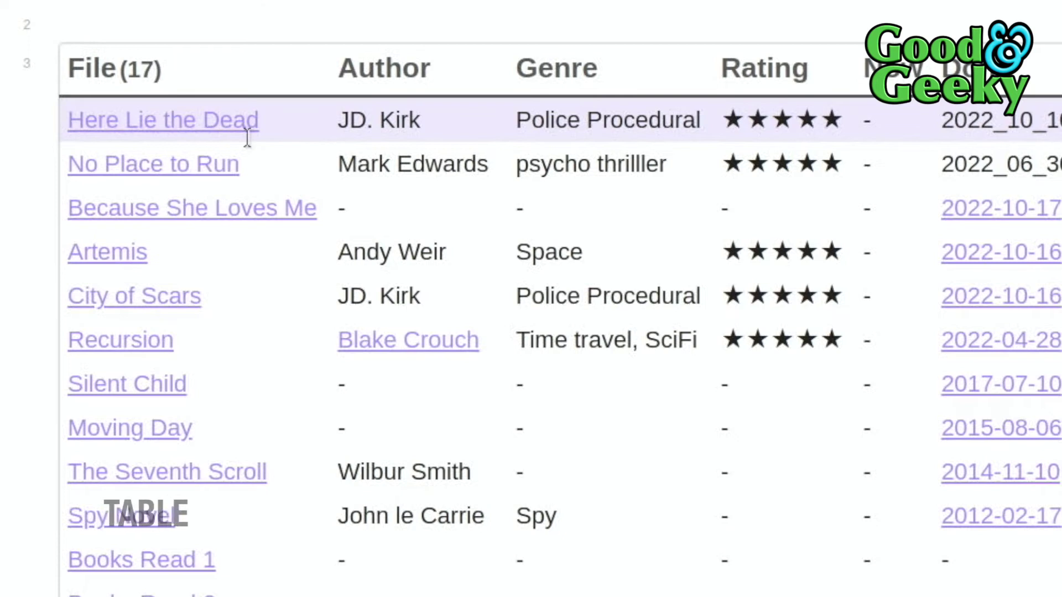
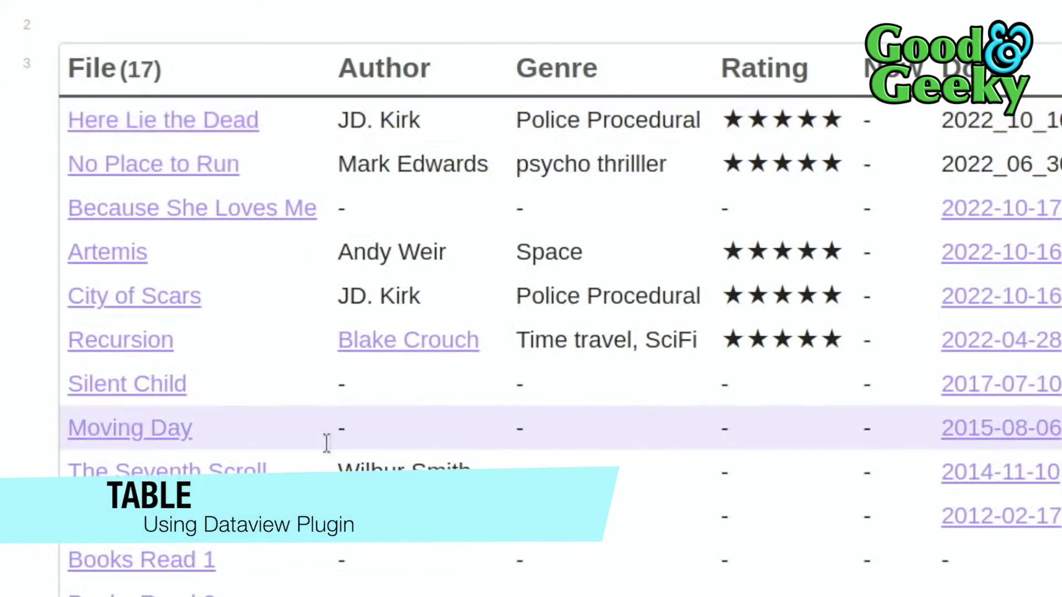
Step: Look through the Books Read 1 list and the Running Behind Time note from the table, and return to Books Database
{"action": "mouse_move", "coordinate": [170, 564]}
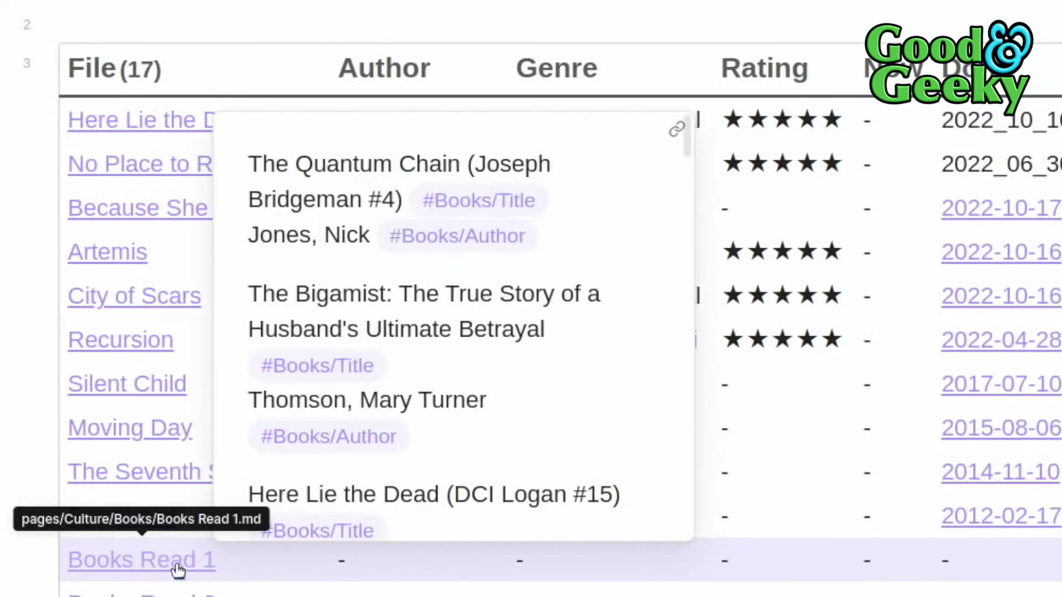
{"action": "left_click", "coordinate": [178, 570]}
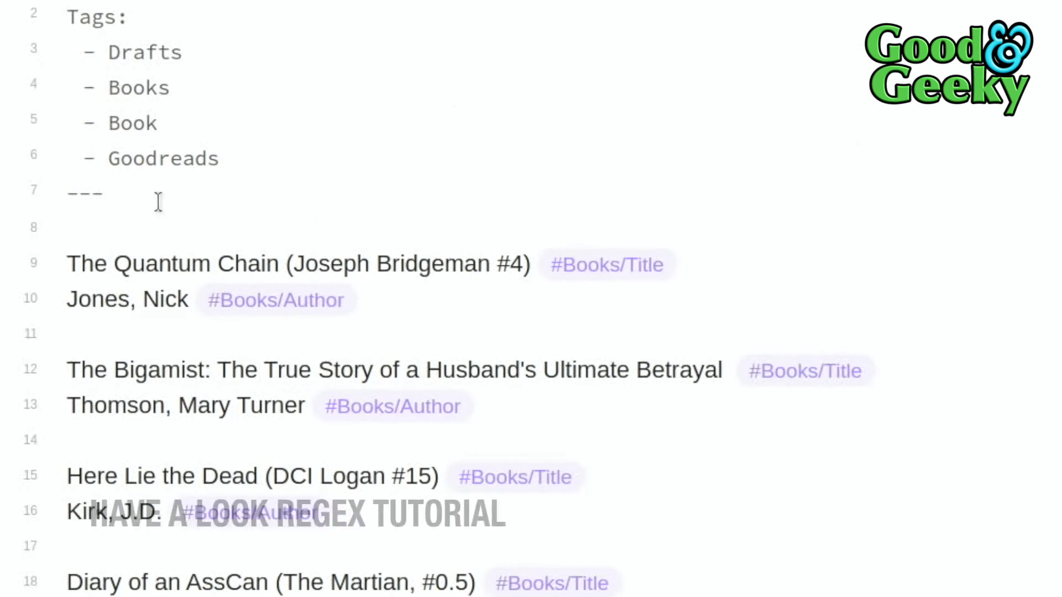
{"action": "scroll", "coordinate": [427, 363], "scroll_direction": "down", "scroll_amount": 15}
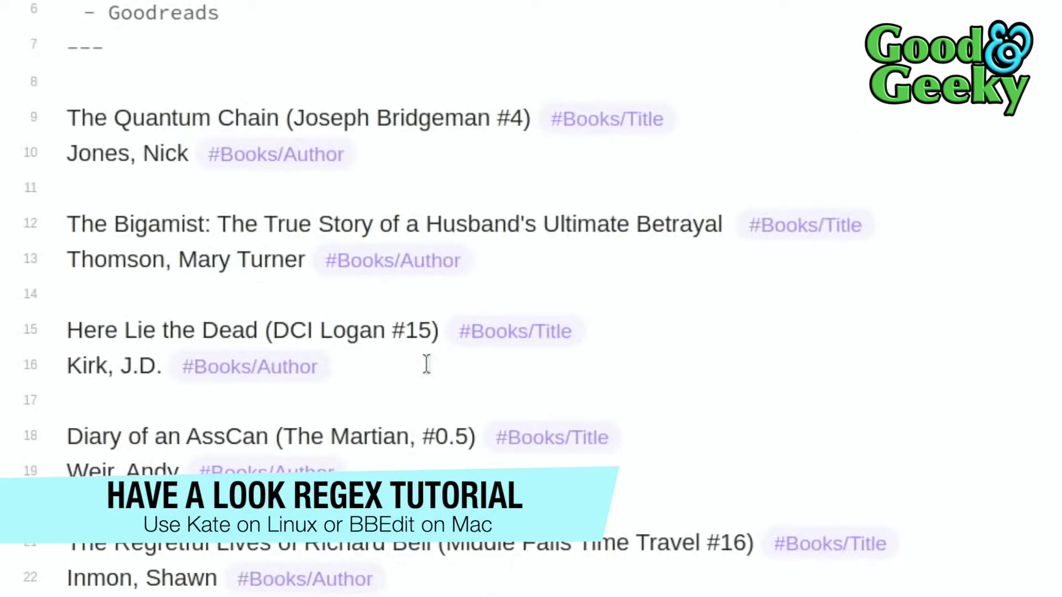
{"action": "scroll", "coordinate": [426, 364], "scroll_direction": "down", "scroll_amount": 20}
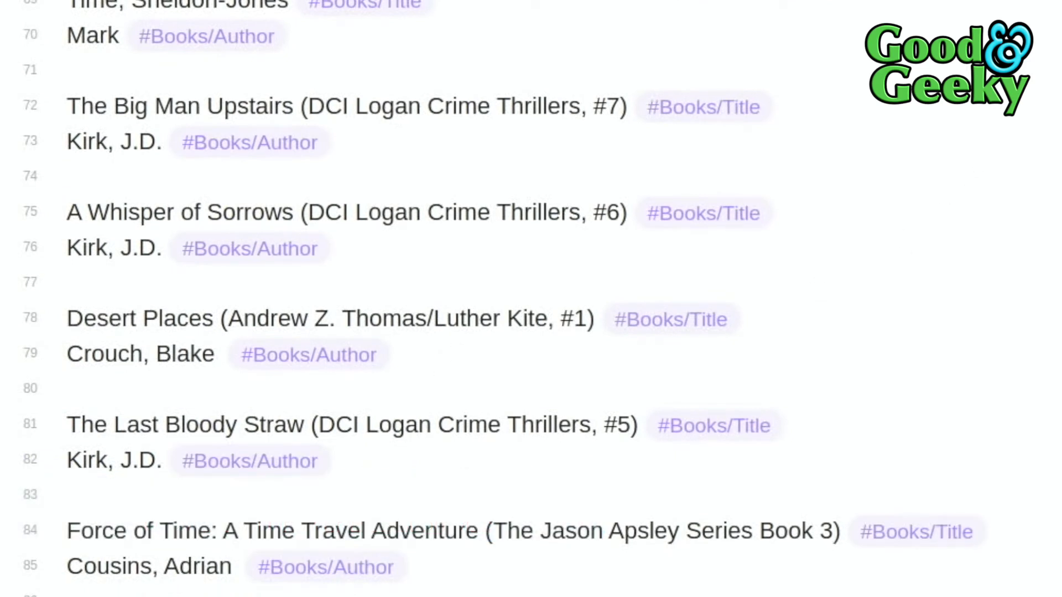
{"action": "scroll", "coordinate": [473, 301], "scroll_direction": "up", "scroll_amount": 20}
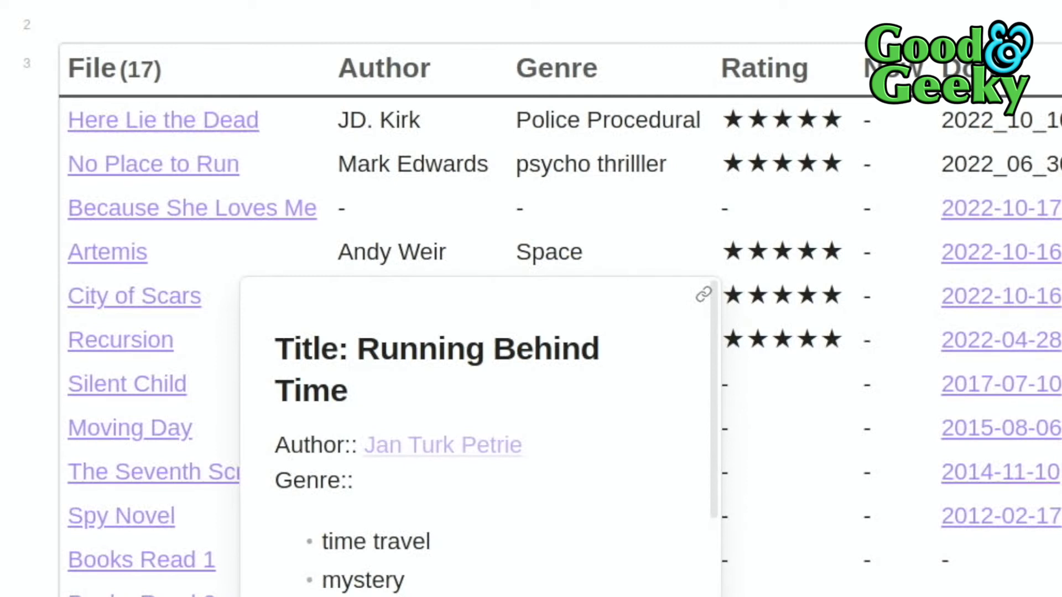
{"action": "left_click", "coordinate": [330, 479]}
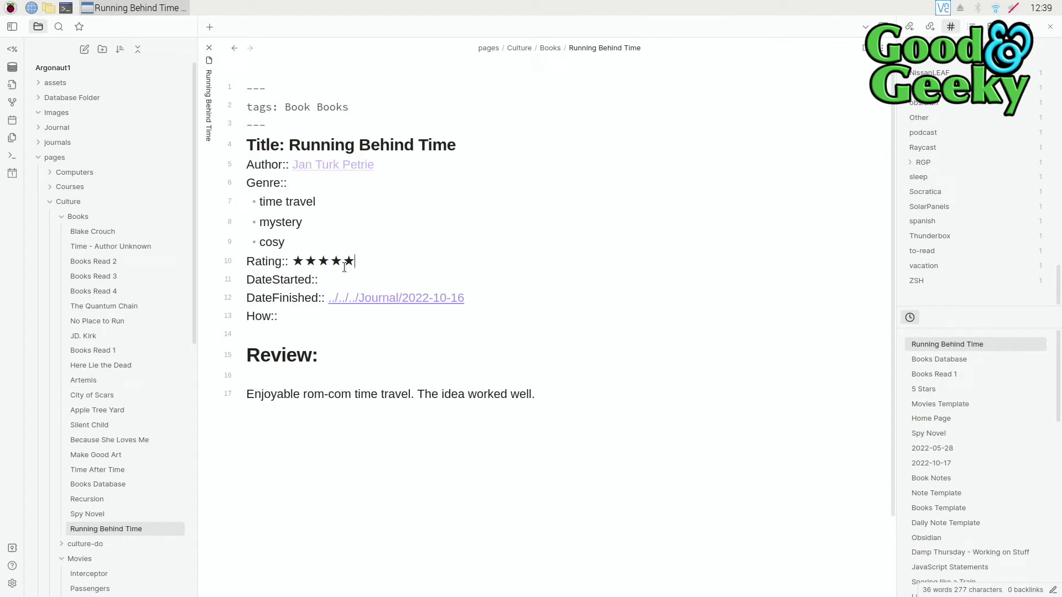
{"action": "key", "text": "ctrl+alt+Left"}
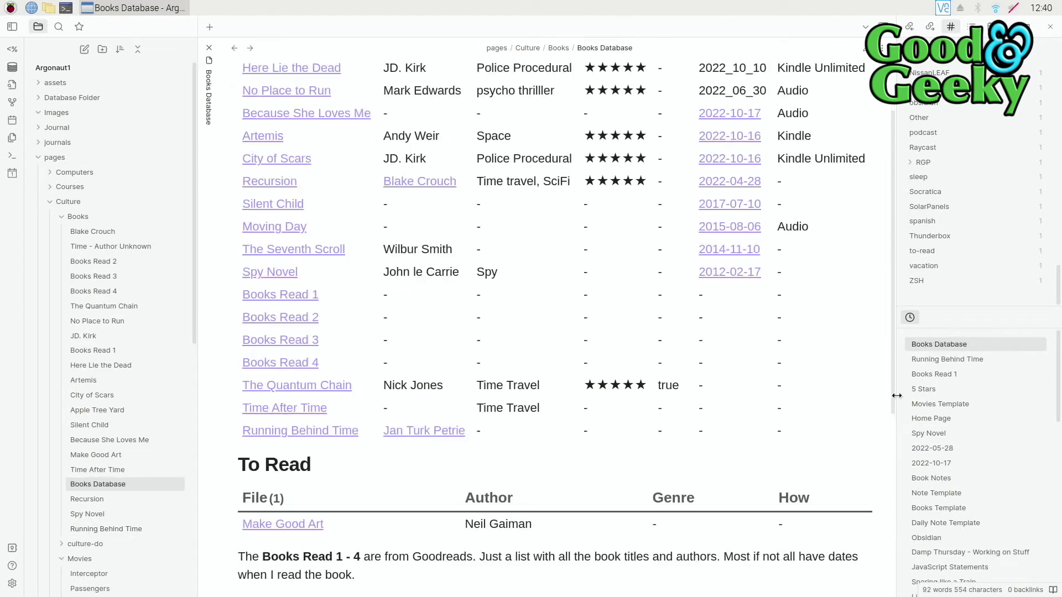
Step: Switch Books Database to editing view and reveal the Dataview query behind the To Read table
{"action": "scroll", "coordinate": [889, 450], "scroll_direction": "down", "scroll_amount": 3}
{"action": "scroll", "coordinate": [825, 465], "scroll_direction": "down", "scroll_amount": 2}
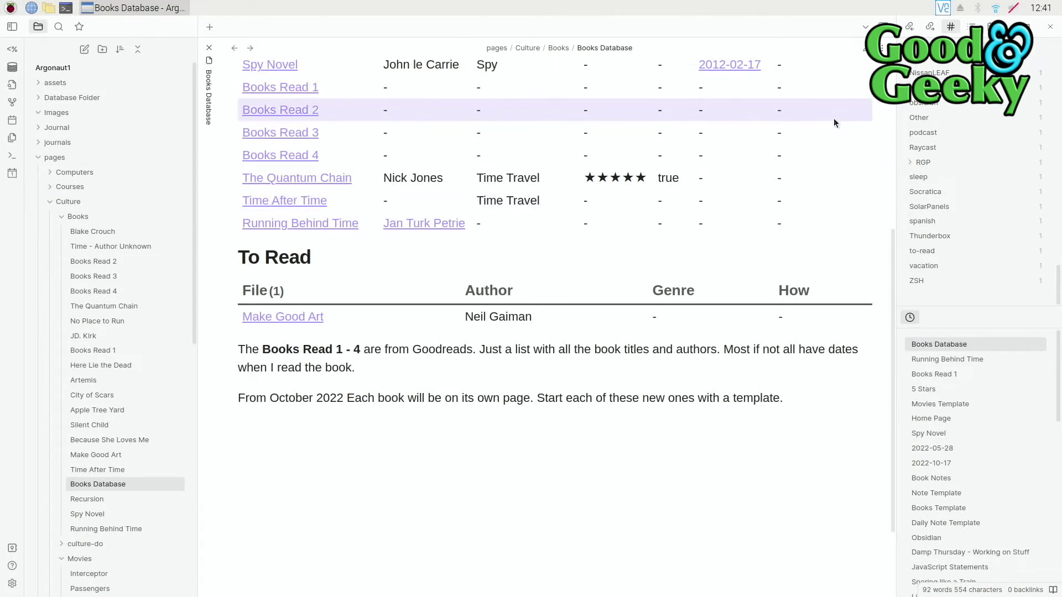
{"action": "left_click", "coordinate": [866, 49]}
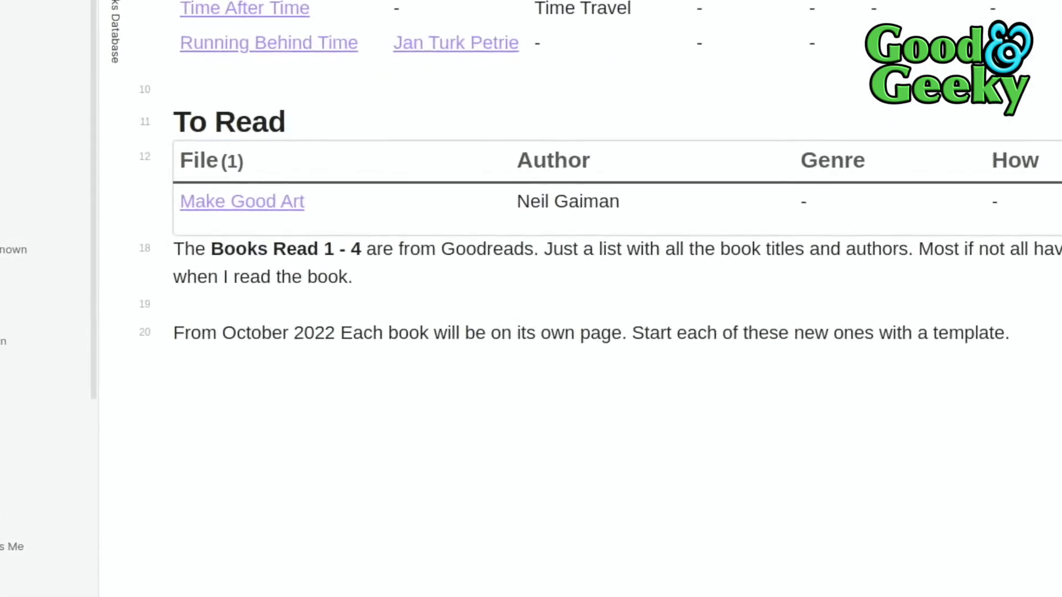
{"action": "left_click", "coordinate": [1054, 141]}
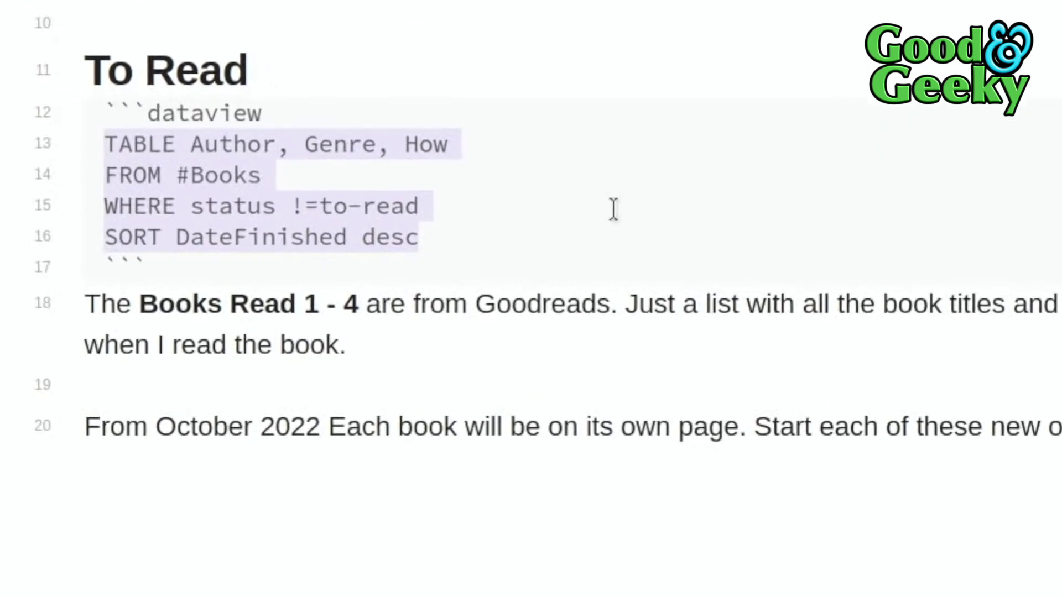
{"action": "left_click", "coordinate": [119, 139]}
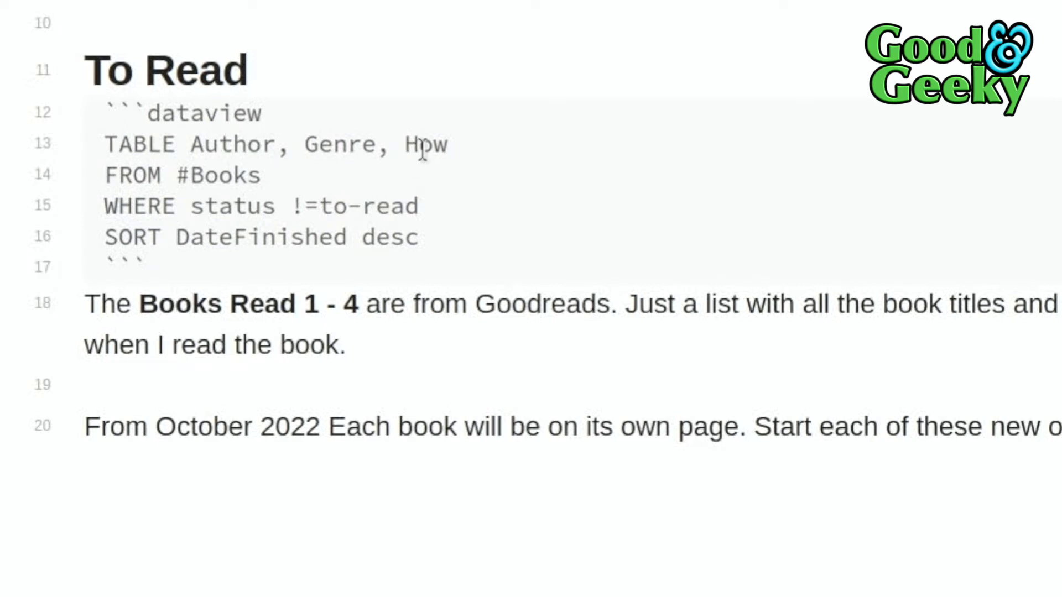
Step: Remove the How column from the To Read table's Dataview query and return the note to reading view
{"action": "left_click", "coordinate": [470, 149]}
{"action": "key", "text": "BackSpace"}
{"action": "key", "text": "BackSpace"}
{"action": "key", "text": "BackSpace"}
{"action": "key", "text": "BackSpace"}
{"action": "key", "text": "BackSpace"}
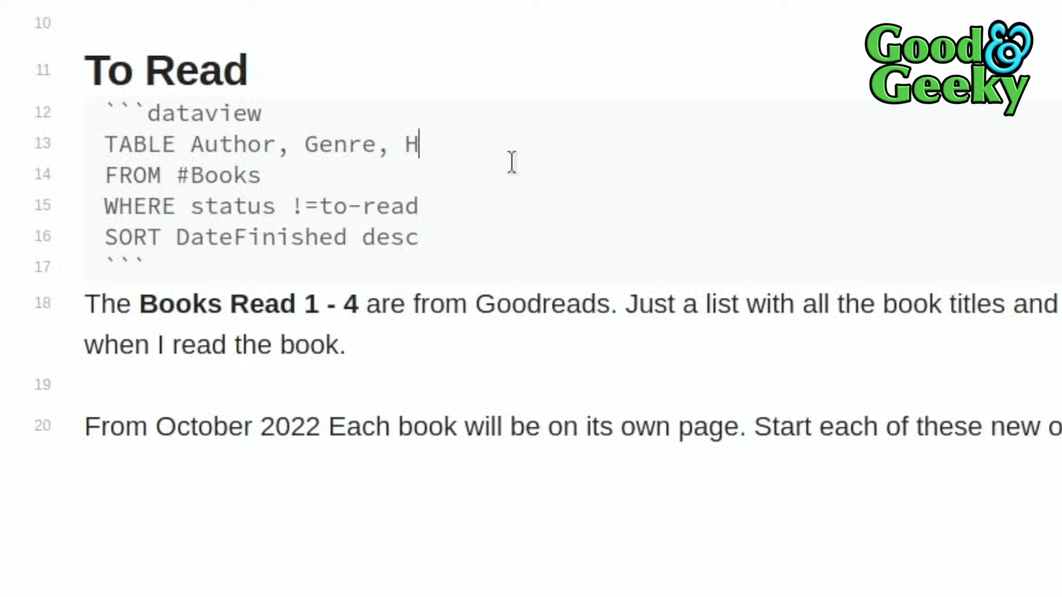
{"action": "key", "text": "BackSpace"}
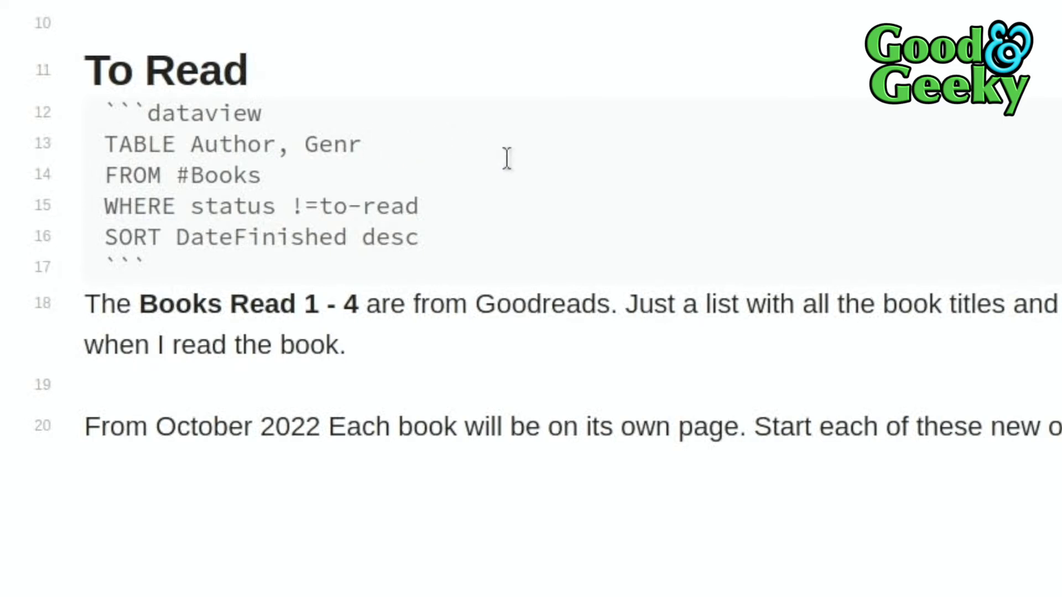
{"action": "type", "text": "e"}
{"action": "left_click", "coordinate": [281, 174]}
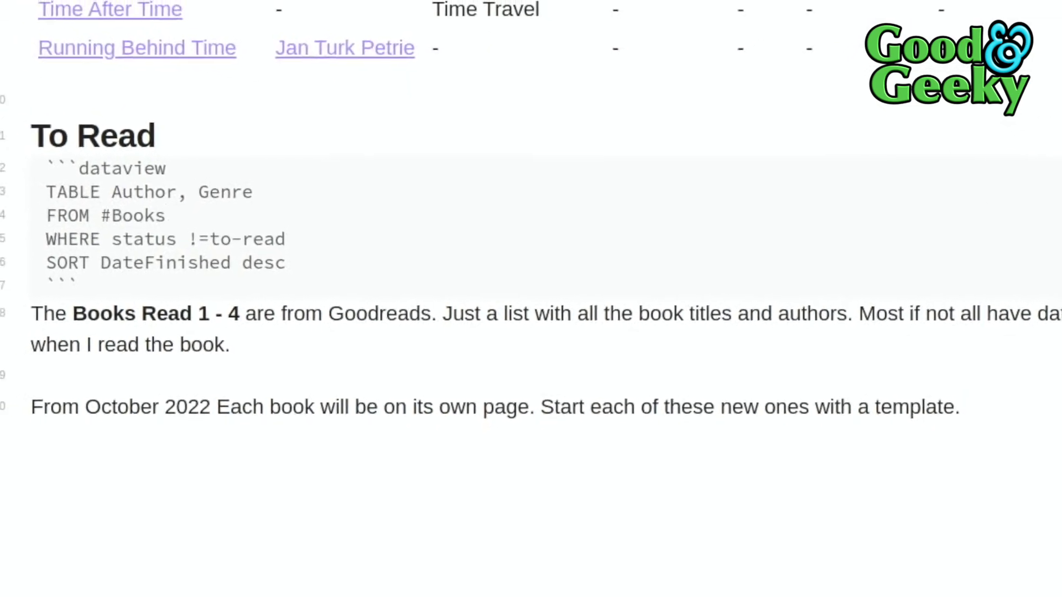
{"action": "left_click", "coordinate": [994, 6]}
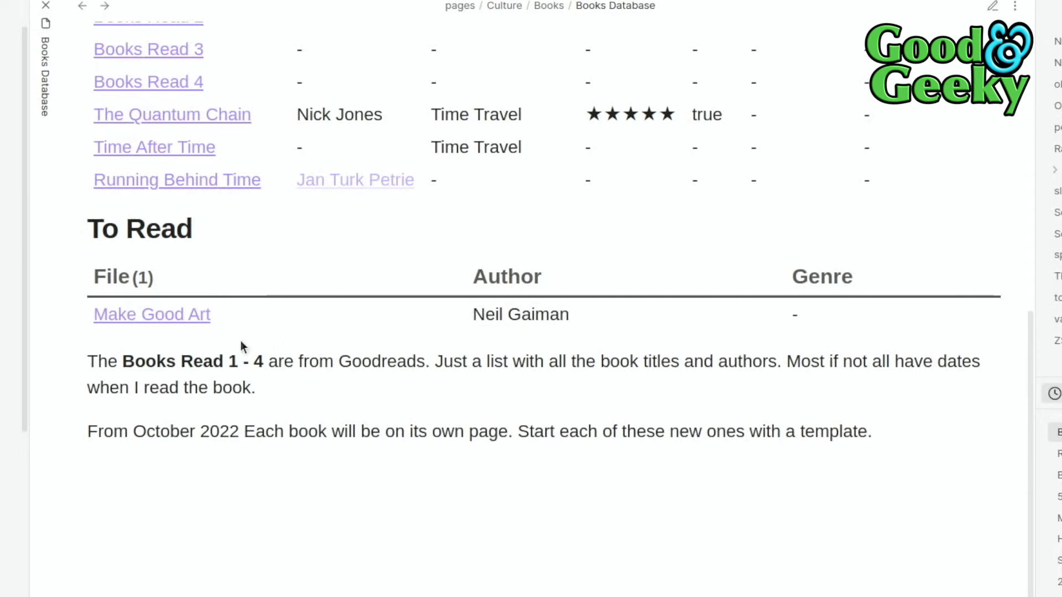
{"action": "mouse_move", "coordinate": [151, 323]}
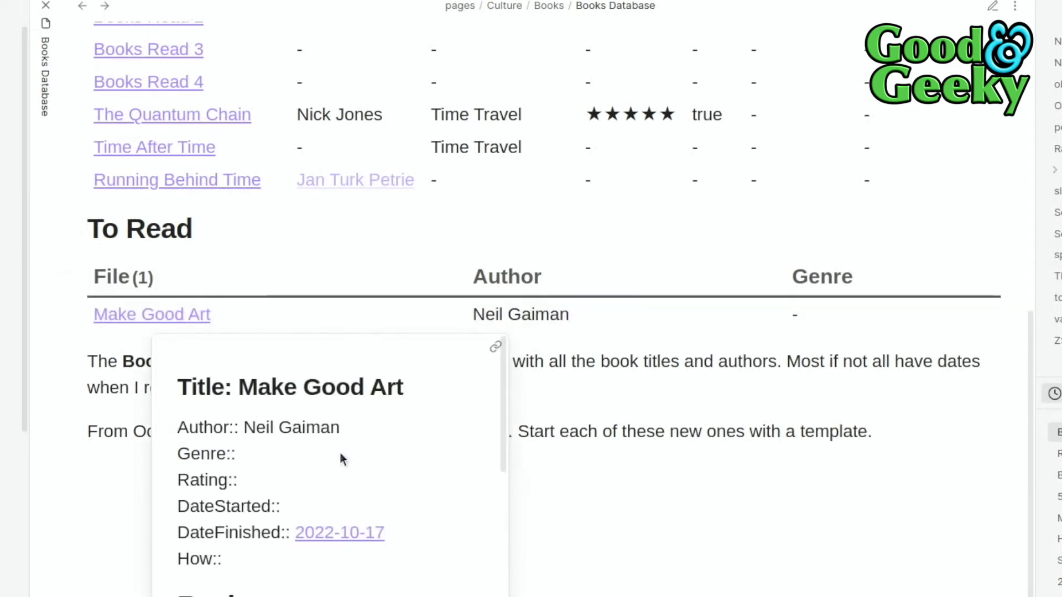
Step: Open the TV Series Template note from the Templates folder and examine its Templater code and metadata fields in editing view
{"action": "scroll", "coordinate": [321, 449], "scroll_direction": "down", "scroll_amount": 6}
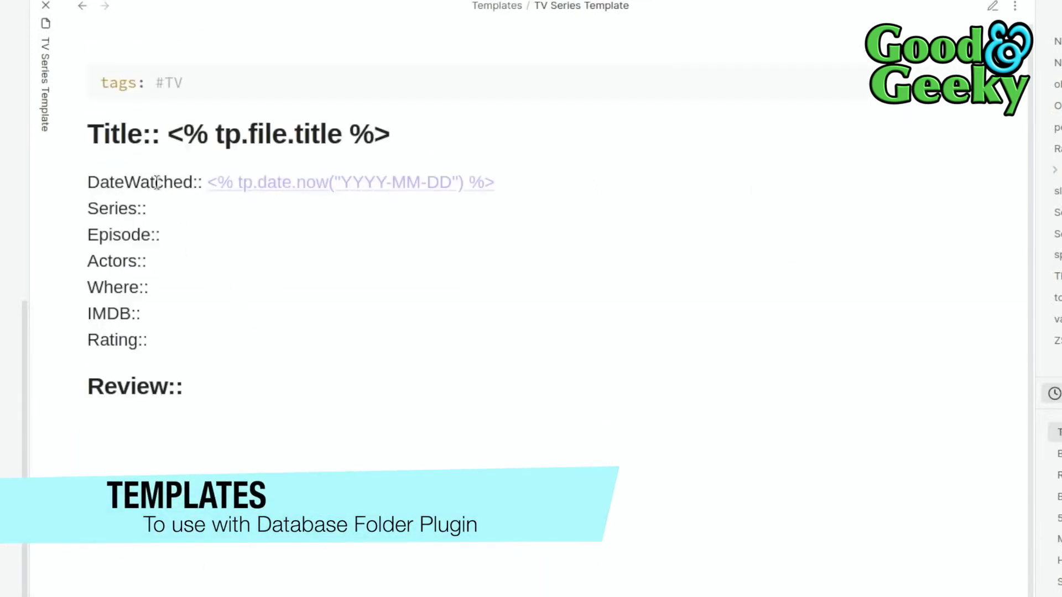
{"action": "left_click", "coordinate": [990, 8]}
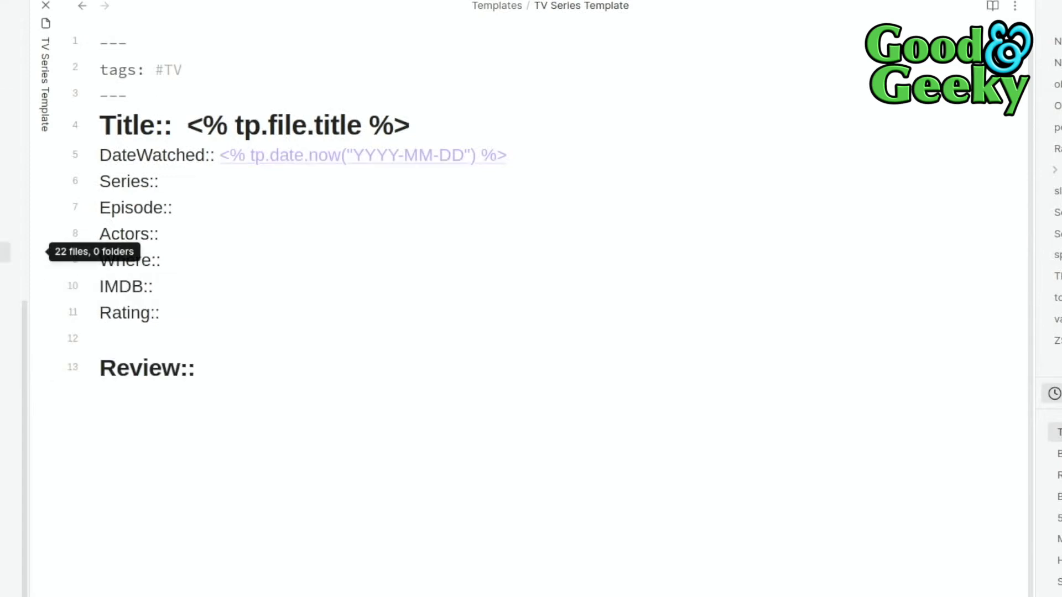
{"action": "left_click", "coordinate": [10, 227]}
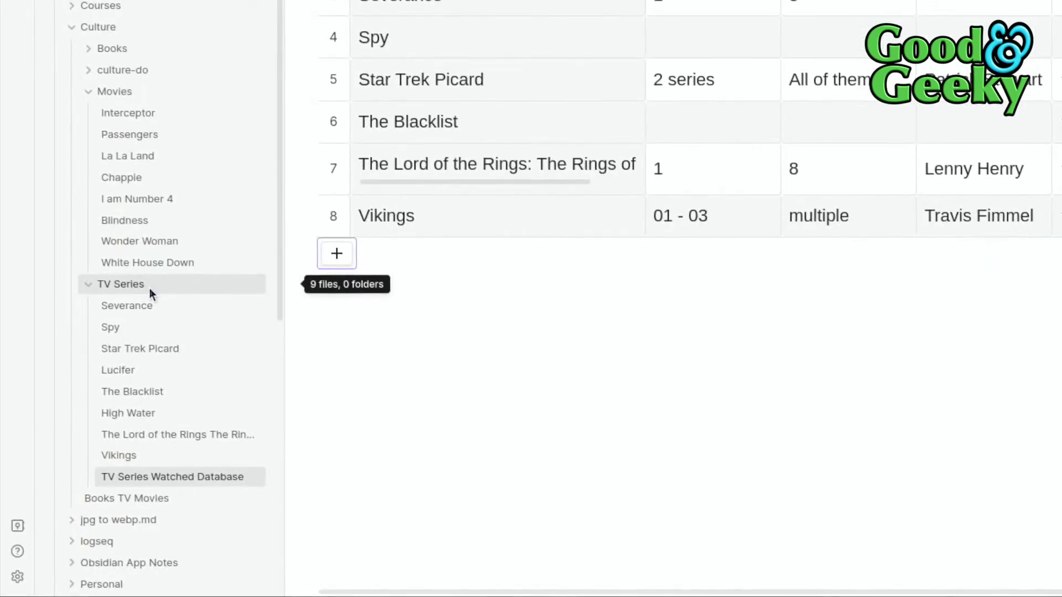
Step: Create a new note in the TV Series folder and name it Luther
{"action": "right_click", "coordinate": [176, 283]}
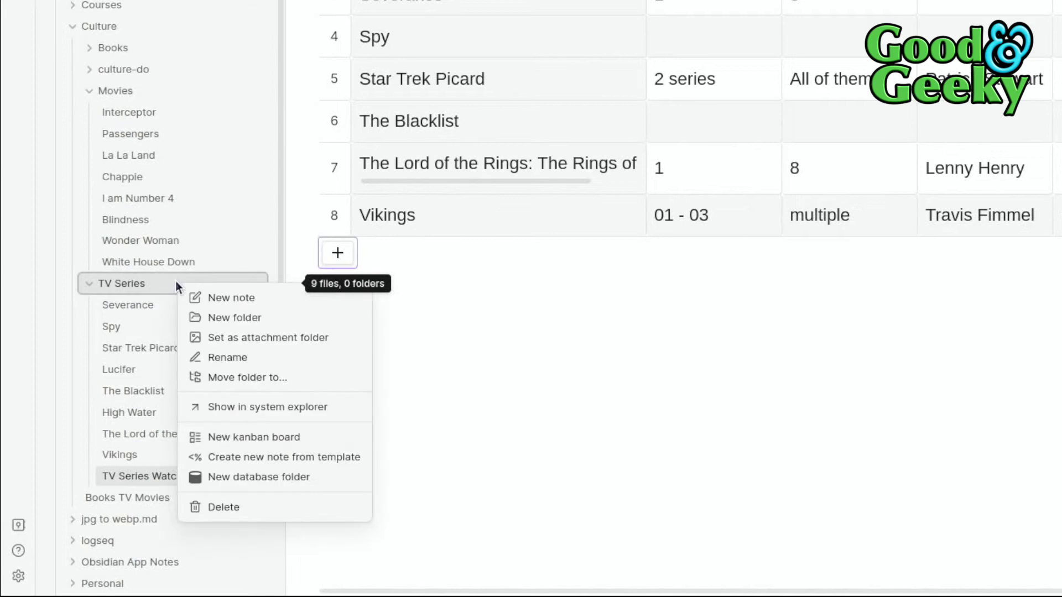
{"action": "left_click", "coordinate": [247, 297]}
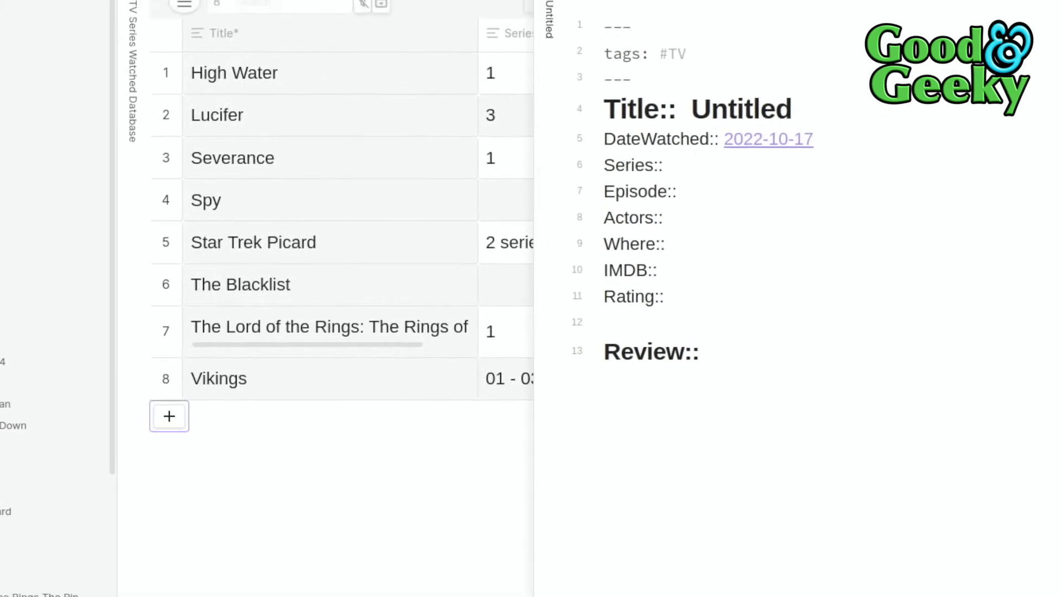
{"action": "type", "text": "Luther"}
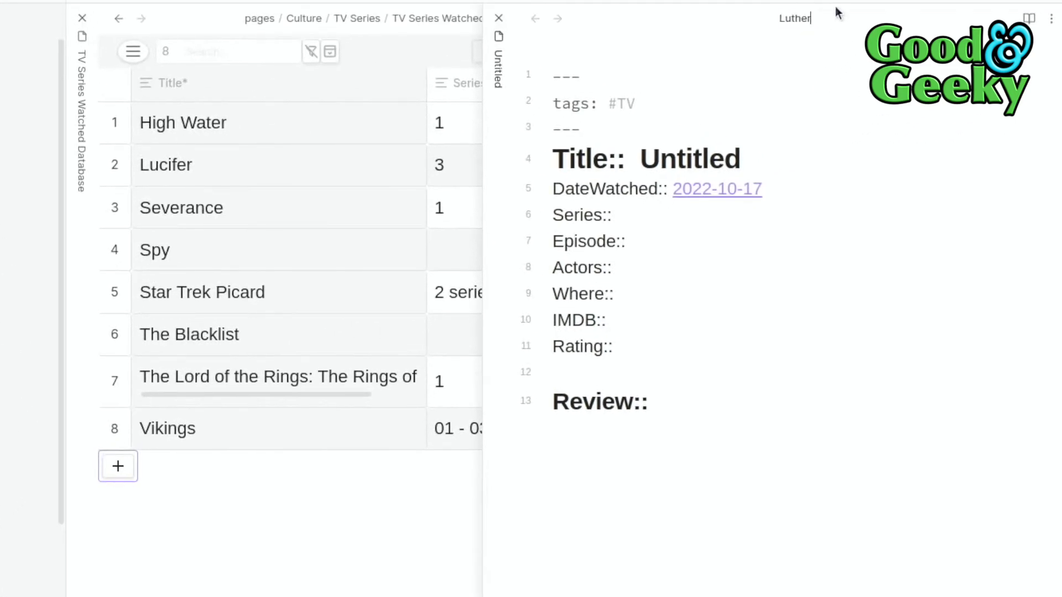
{"action": "key", "text": "Return"}
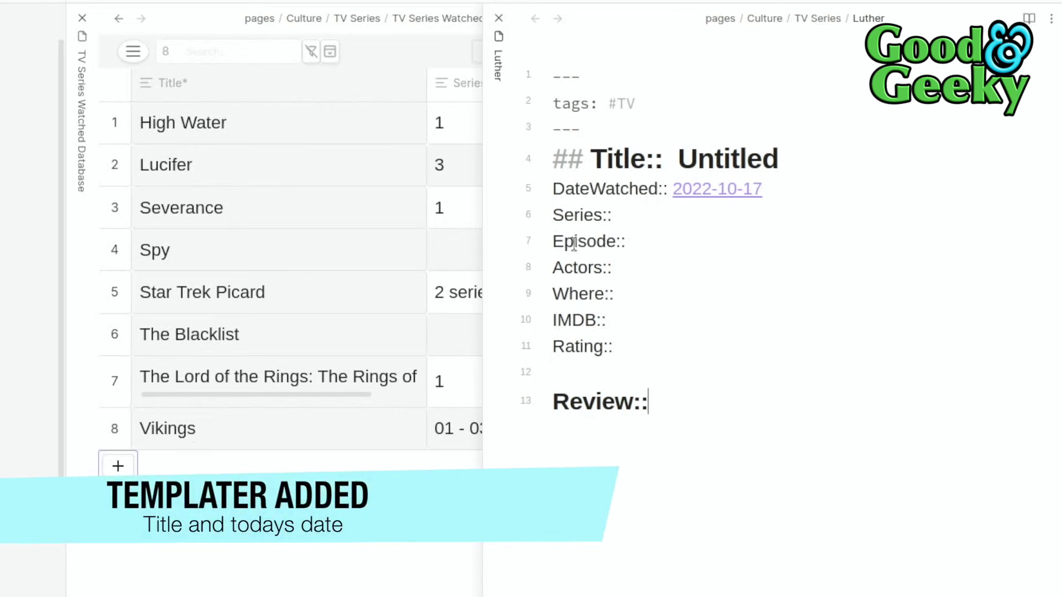
Step: Replace the Luther note's whole content with a fresh TV series template titled Luther and dated 2022-10-17
{"action": "left_click_drag", "start_coordinate": [648, 402], "coordinate": [550, 80]}
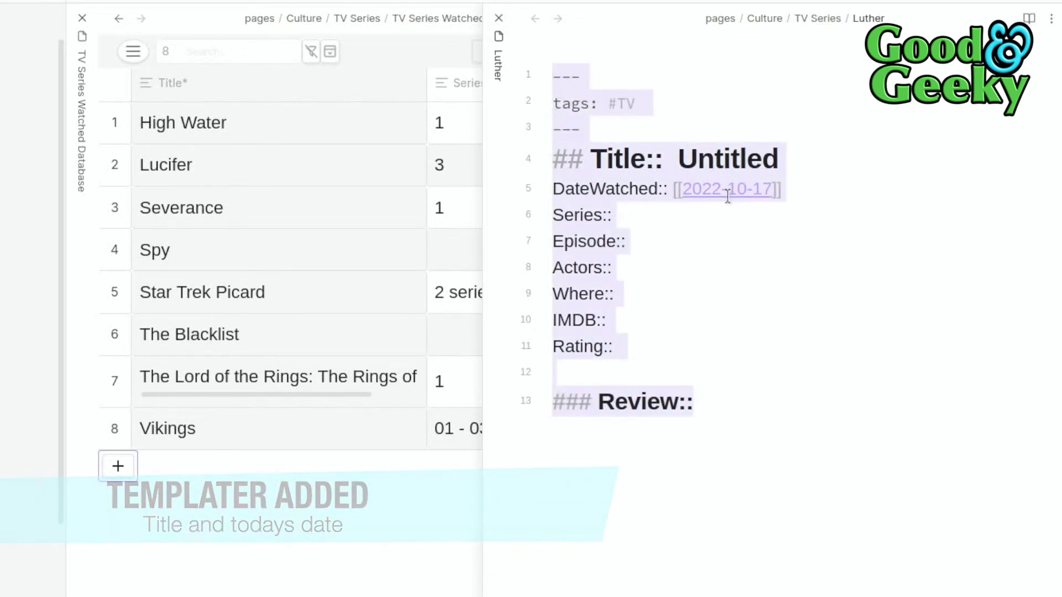
{"action": "key", "text": "BackSpace"}
{"action": "type", "text": "--- tags: #TV --- ## Title::  Luther DateWatched:: [[2022-10-17]] Series:: Episode:: Actors:: Where:: IMDB:: Rating::  ### Review::"}
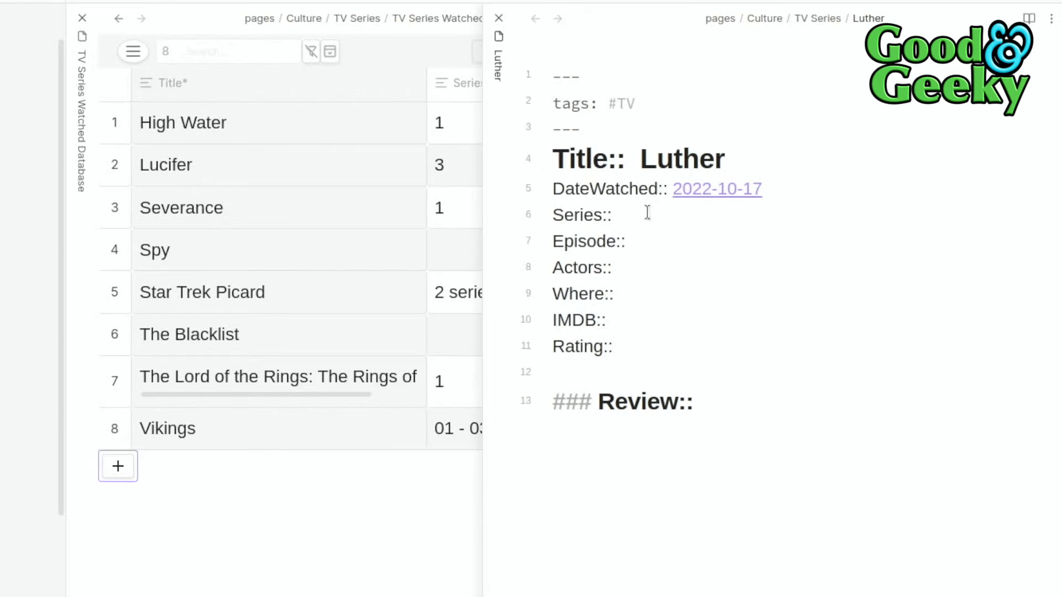
{"action": "left_click", "coordinate": [694, 223]}
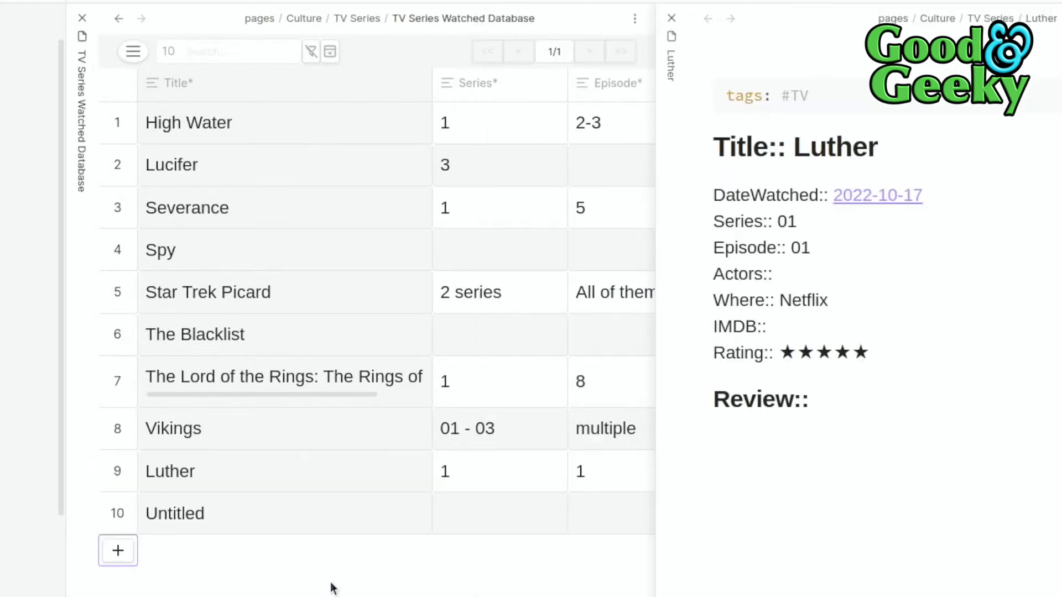
{"action": "left_click", "coordinate": [244, 532]}
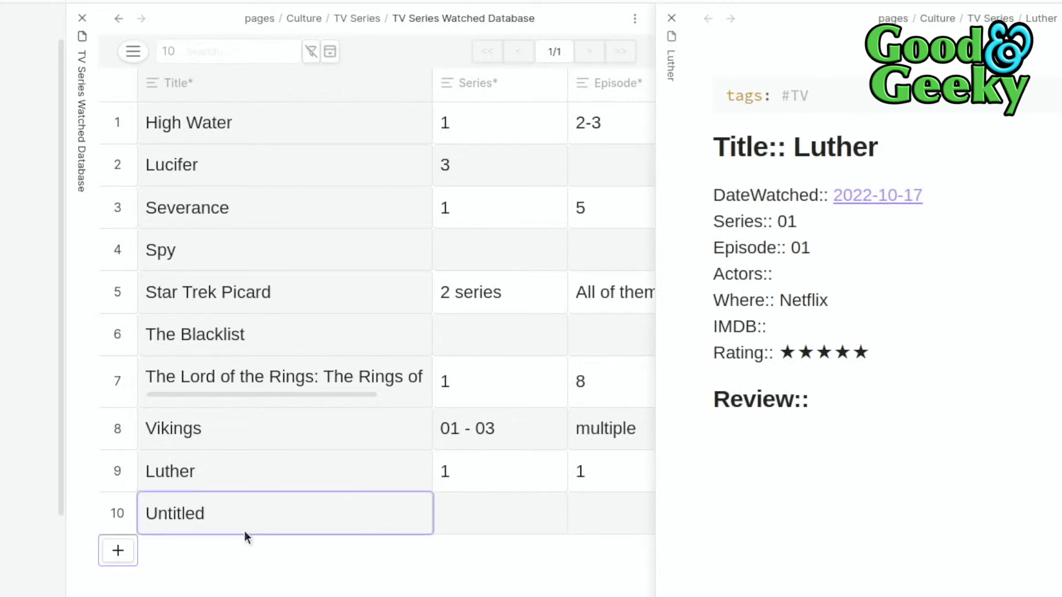
{"action": "left_click", "coordinate": [257, 468]}
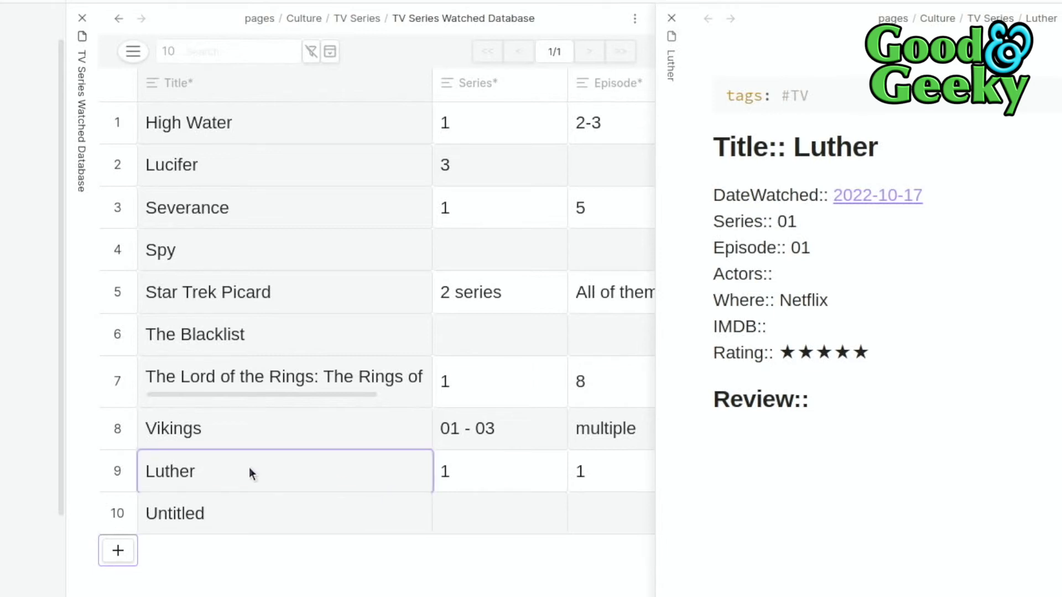
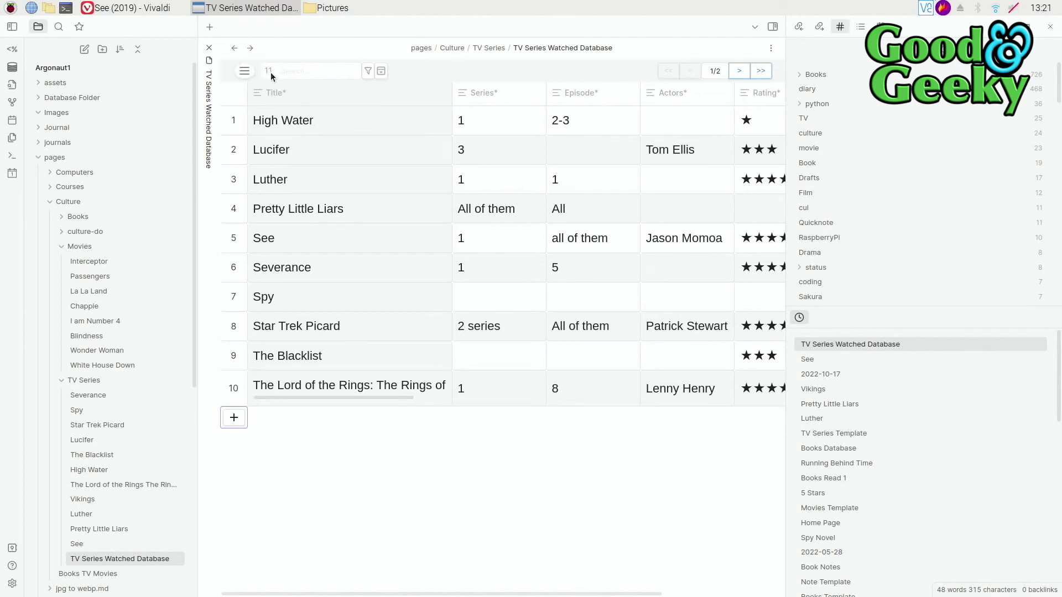
Step: Increase the number of rows shown per page in the TV Series Watched Database settings
{"action": "left_click", "coordinate": [248, 72]}
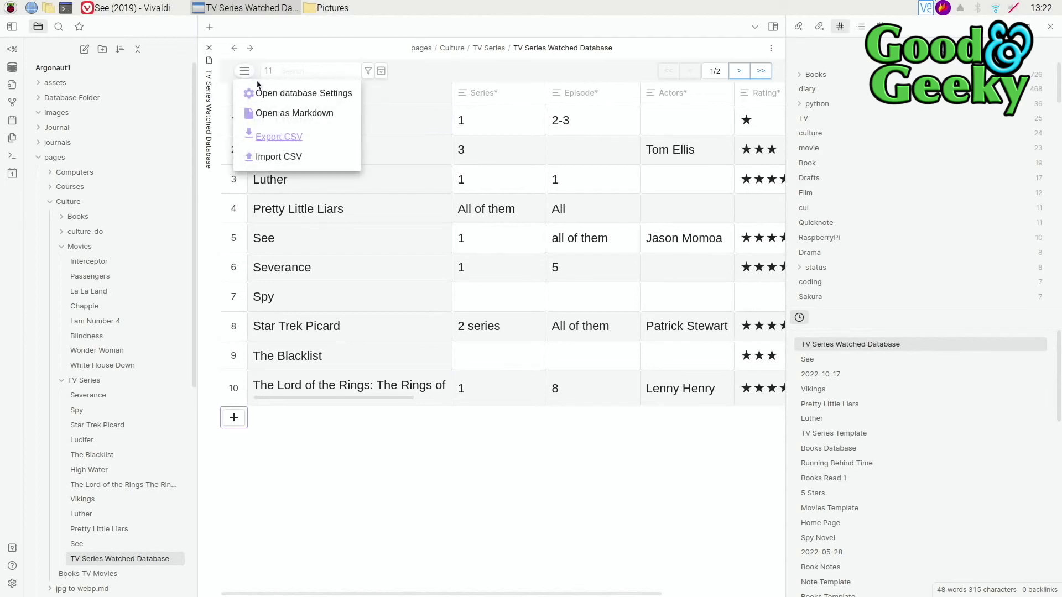
{"action": "left_click", "coordinate": [278, 95]}
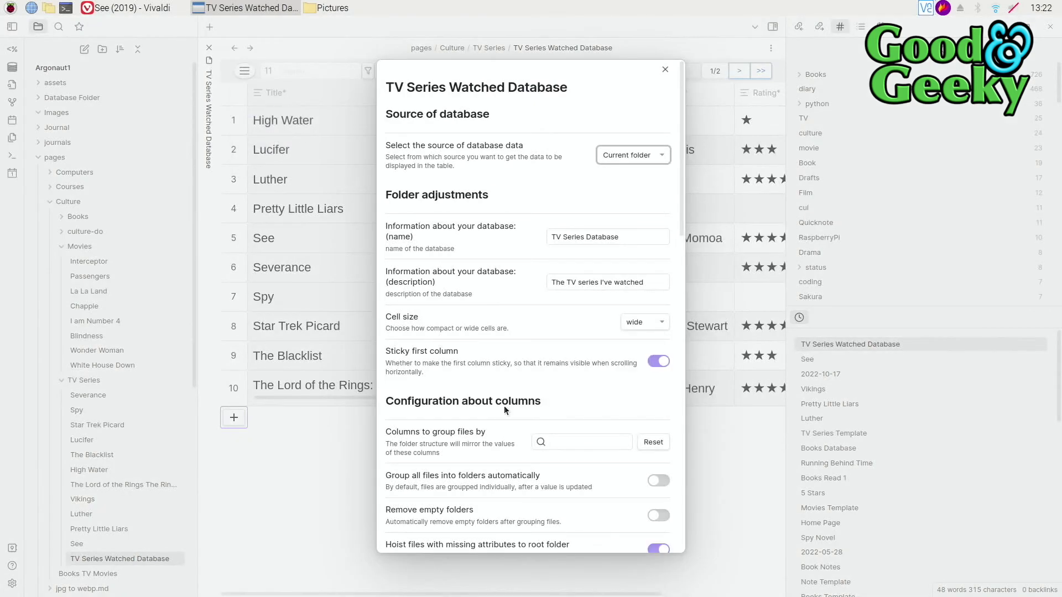
{"action": "scroll", "coordinate": [519, 416], "scroll_direction": "down", "scroll_amount": 10}
{"action": "scroll", "coordinate": [519, 419], "scroll_direction": "down", "scroll_amount": 5}
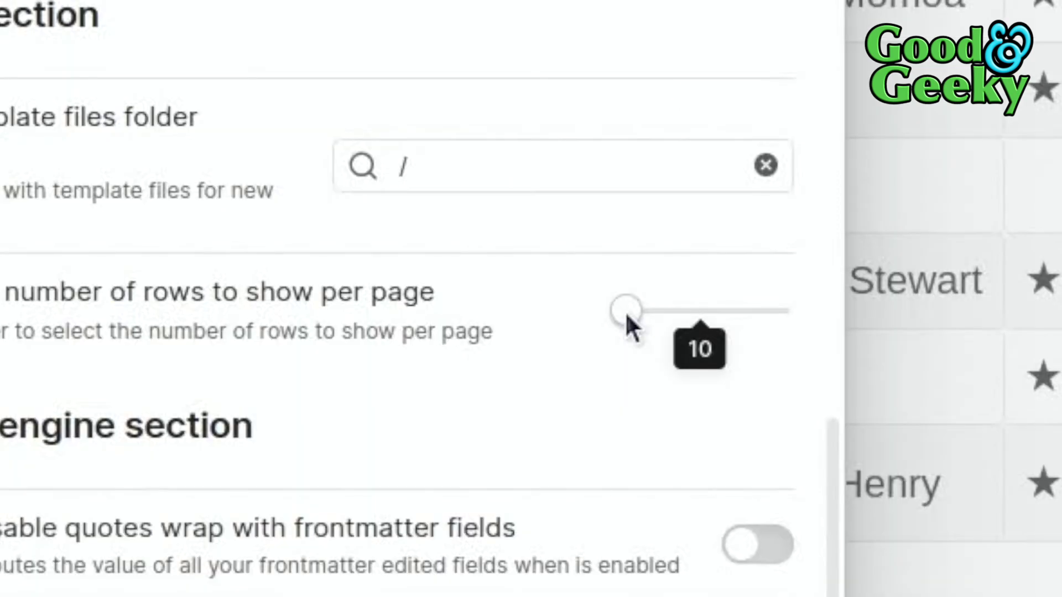
{"action": "left_click_drag", "start_coordinate": [618, 335], "coordinate": [698, 313]}
{"action": "key", "text": "Escape"}
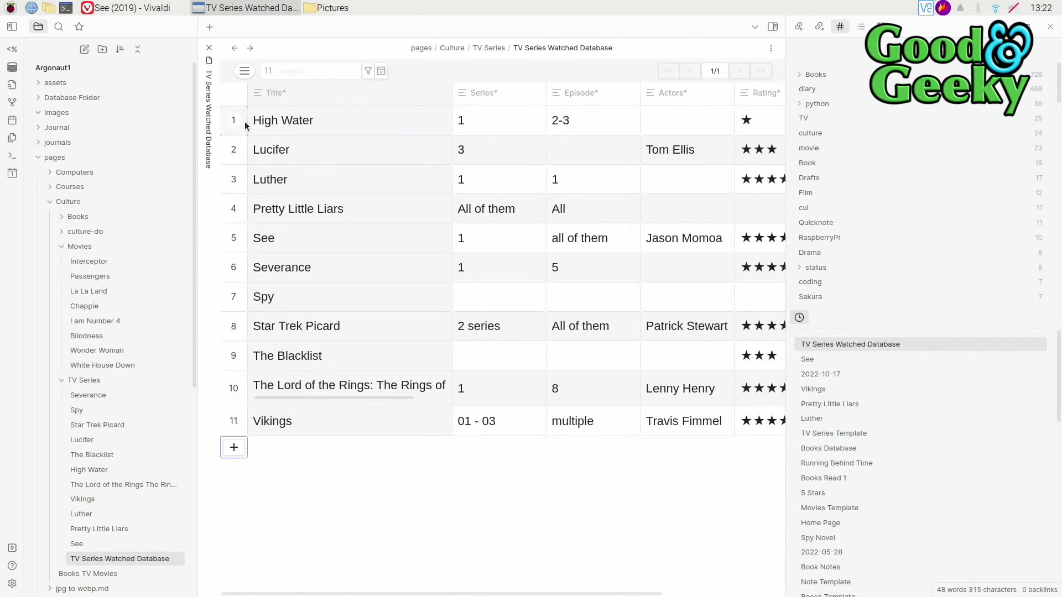
{"action": "left_click", "coordinate": [420, 424]}
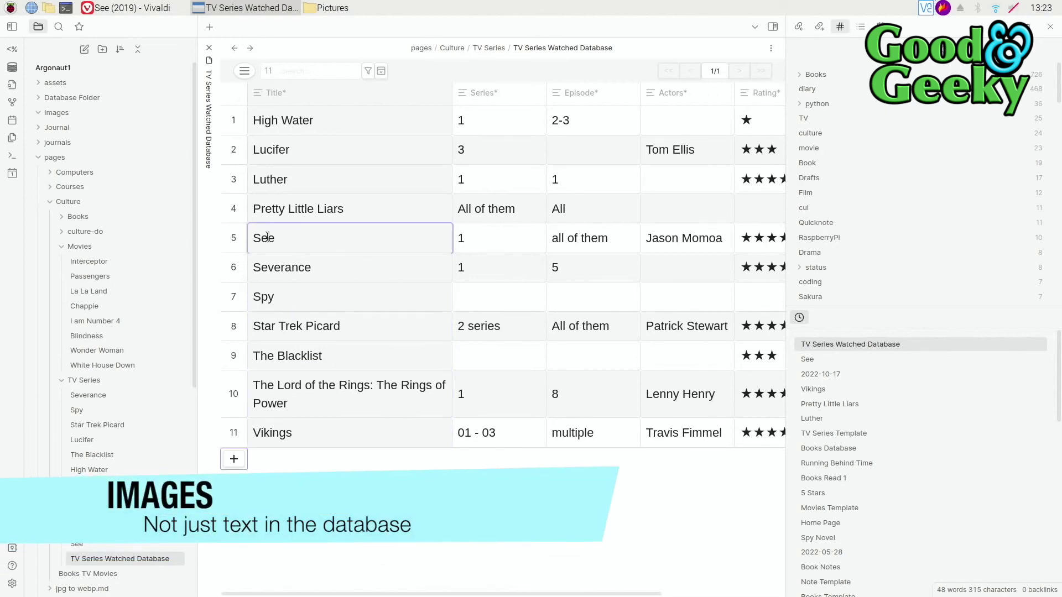
Step: Add a Picture:: field in front of the poster image in the See note and return to the TV series database
{"action": "left_click", "coordinate": [91, 544]}
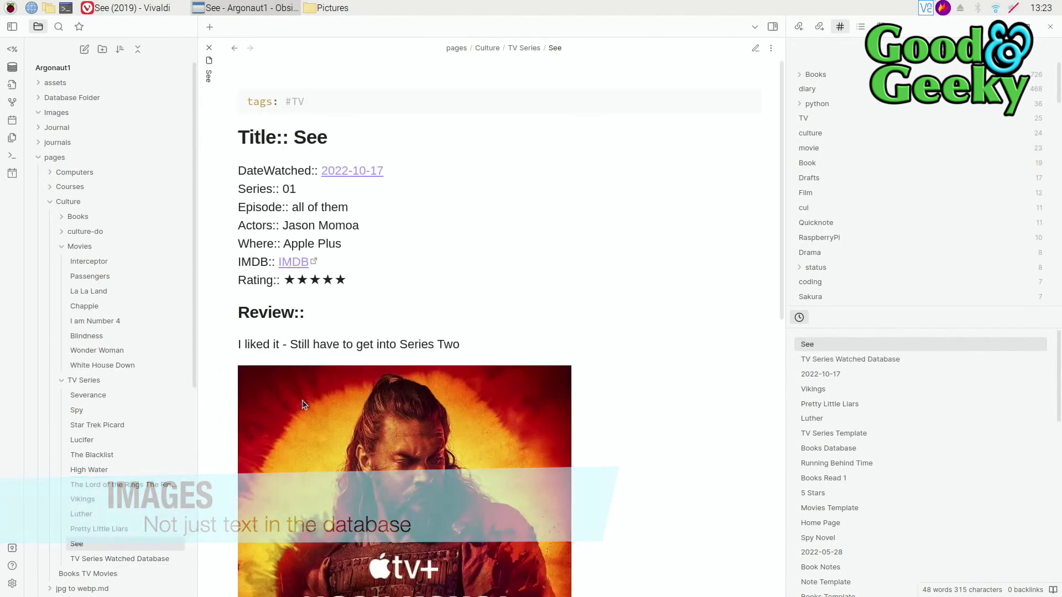
{"action": "key", "text": "ctrl+e"}
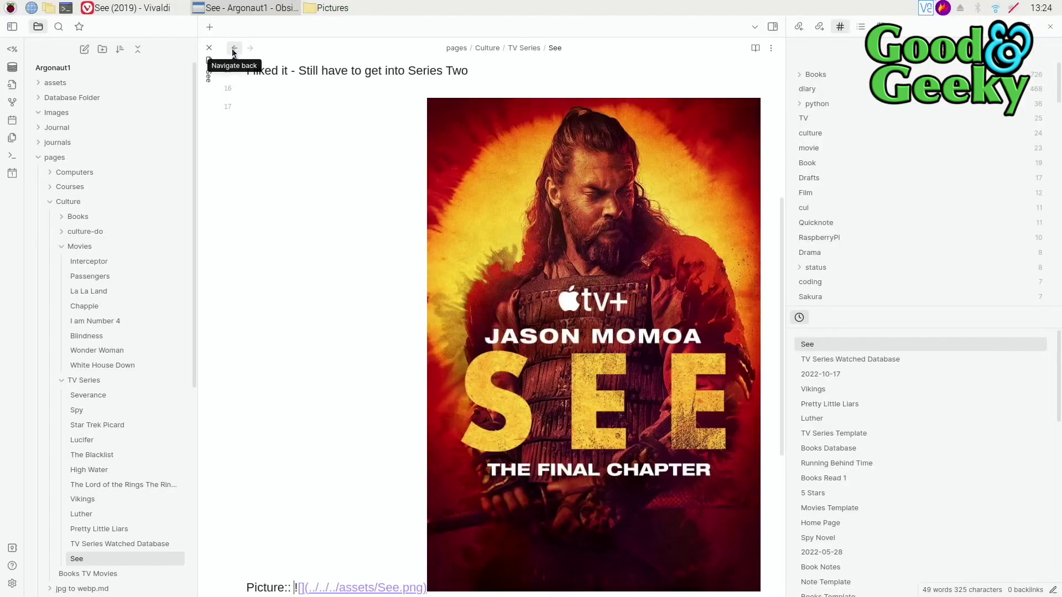
{"action": "left_click", "coordinate": [233, 51]}
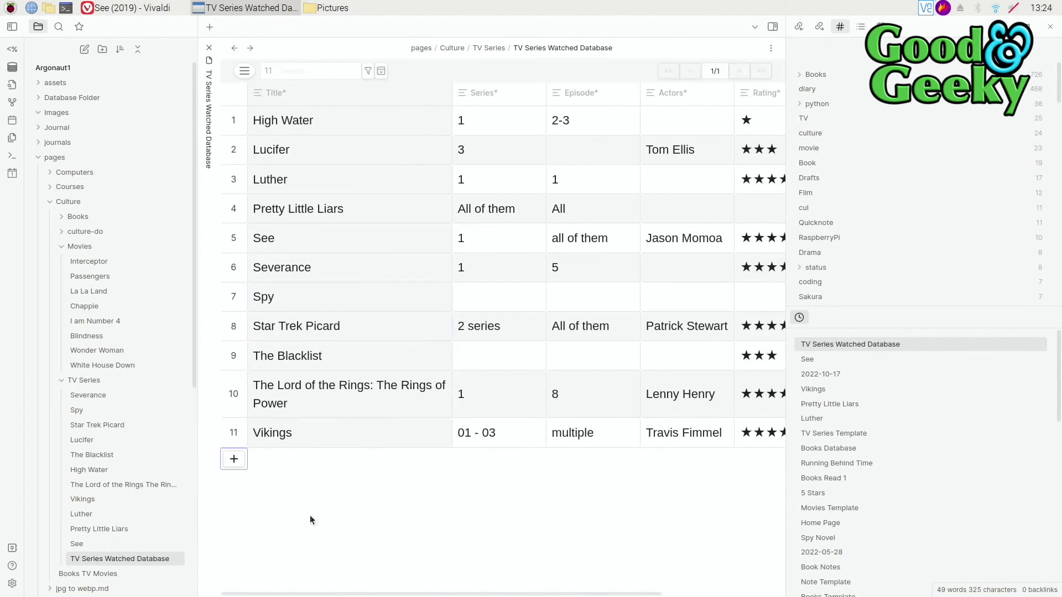
Step: Widen the database pane and add the existing Picture field as a column of the TV series table
{"action": "left_click_drag", "start_coordinate": [680, 593], "coordinate": [797, 586]}
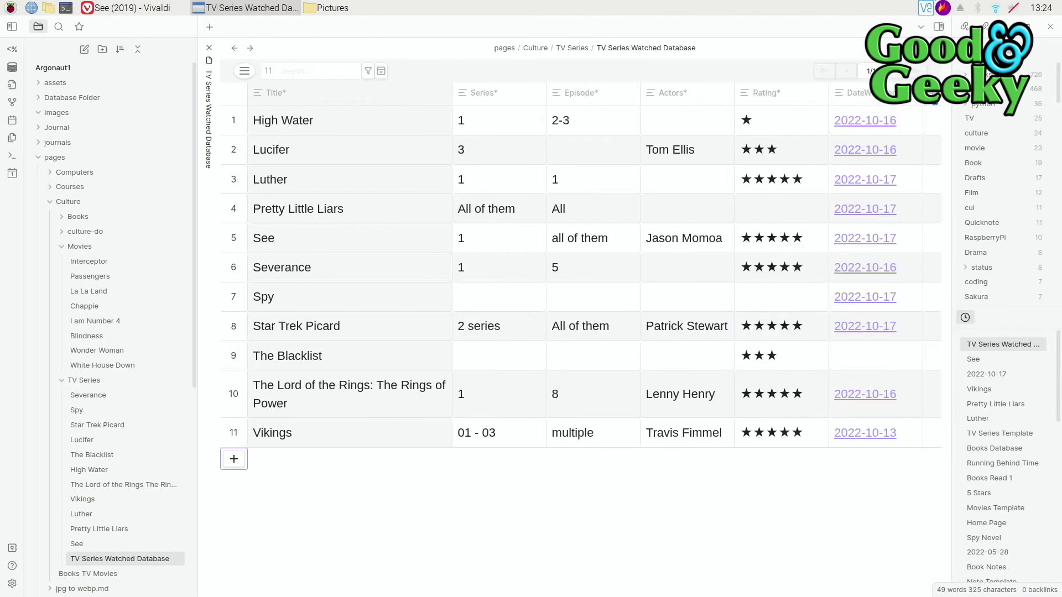
{"action": "left_click", "coordinate": [381, 70]}
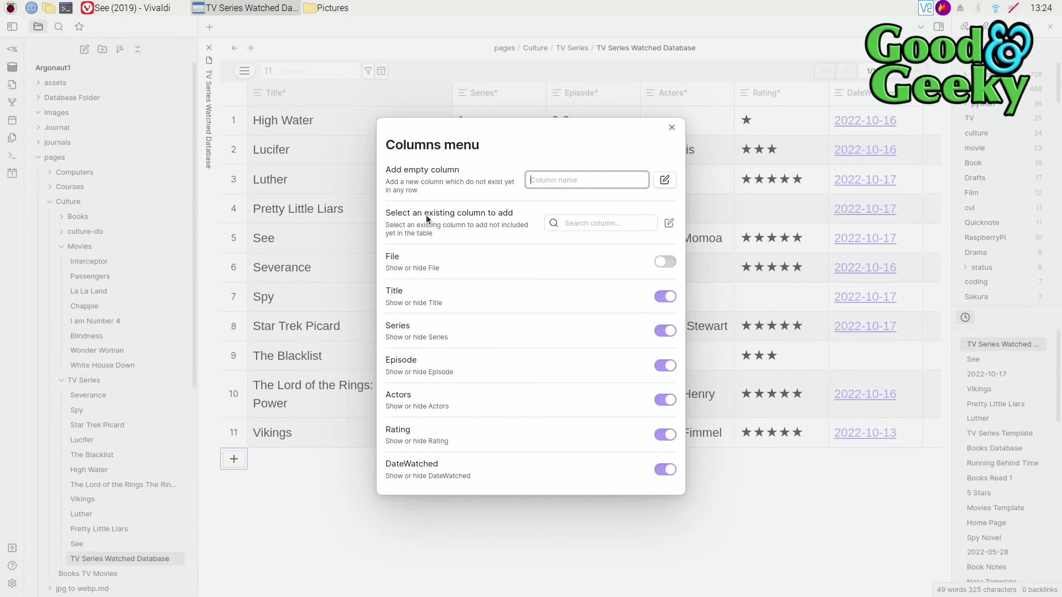
{"action": "left_click", "coordinate": [565, 224]}
{"action": "left_click", "coordinate": [588, 315]}
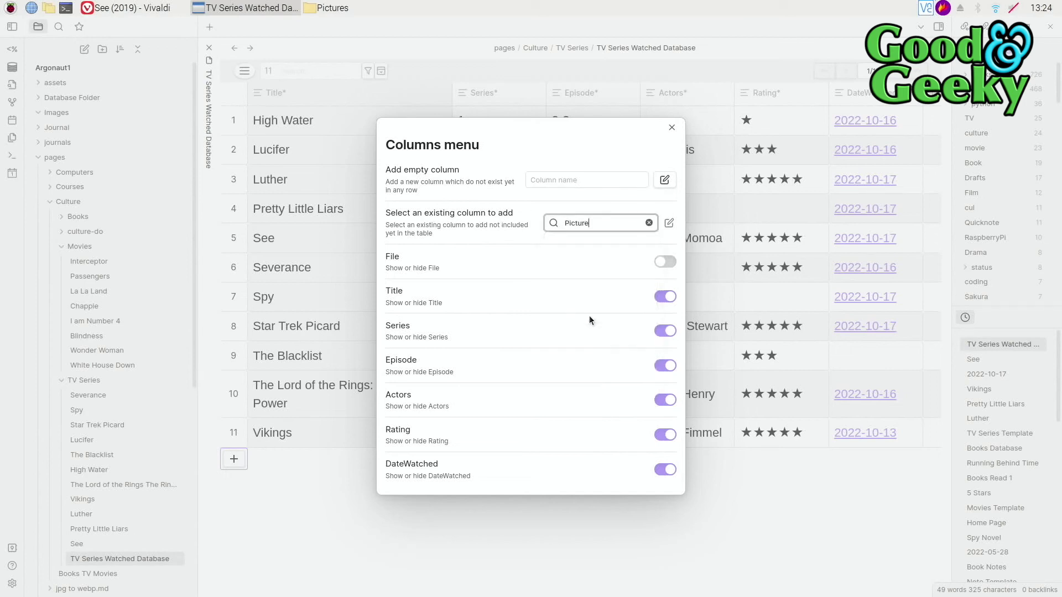
{"action": "left_click", "coordinate": [668, 224]}
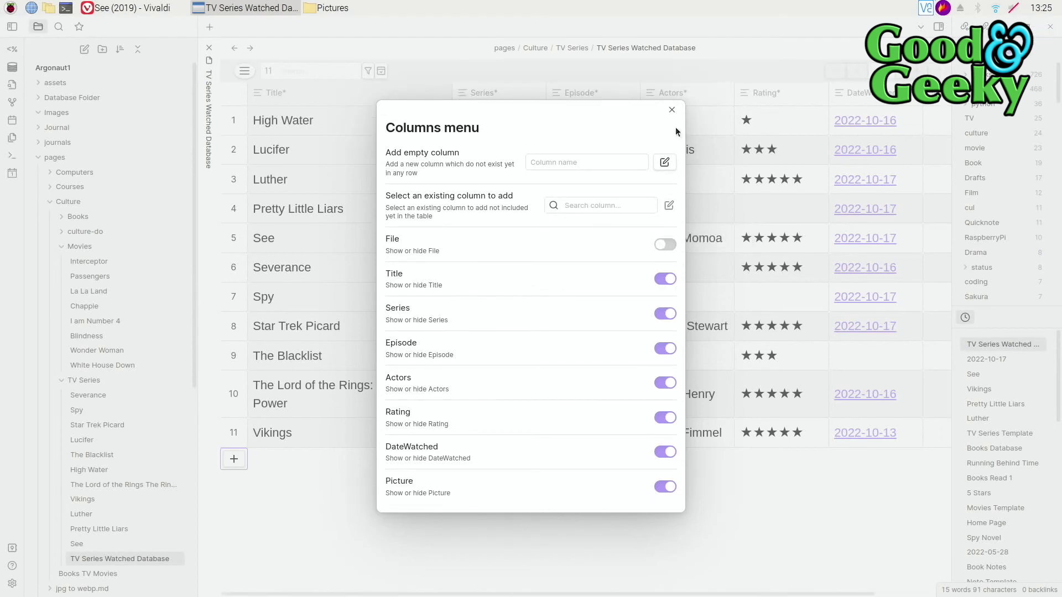
{"action": "left_click", "coordinate": [673, 109]}
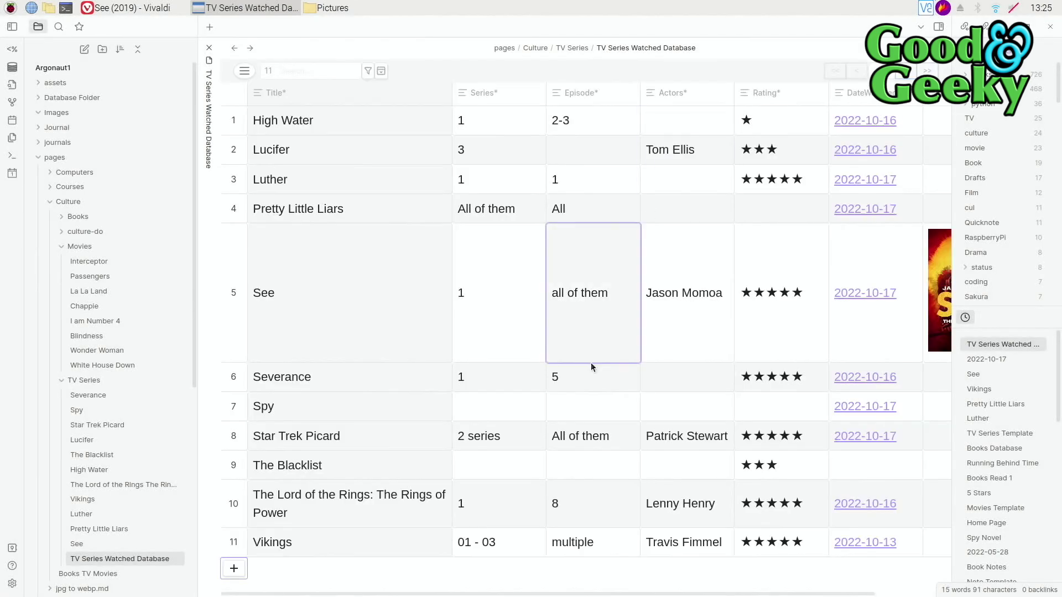
Step: Add a Picture:: field below Rating in the TV Series Template note from the Templates folder
{"action": "scroll", "coordinate": [168, 564], "scroll_direction": "down", "scroll_amount": 15}
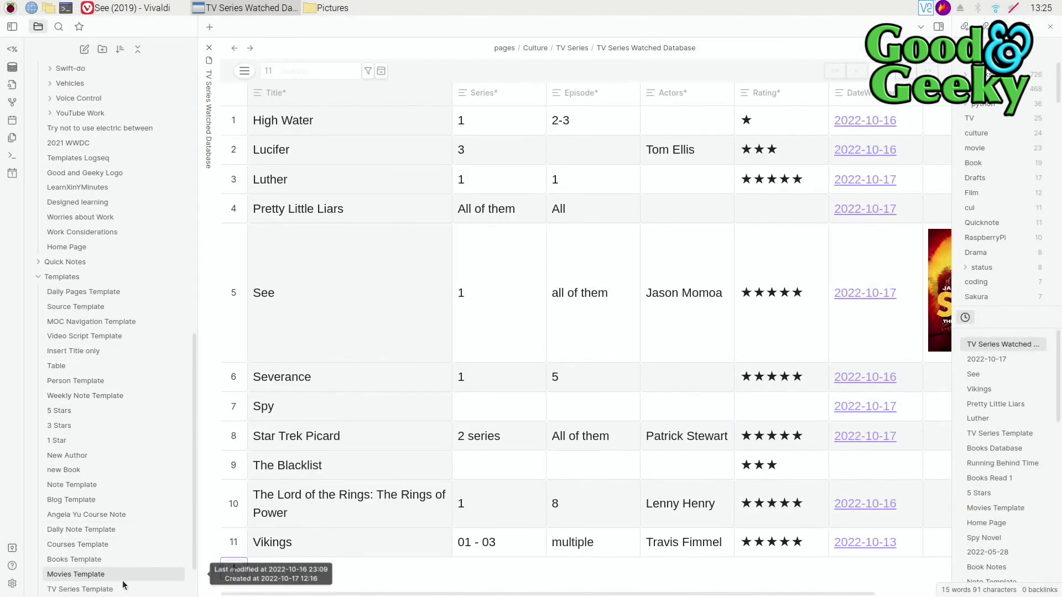
{"action": "left_click", "coordinate": [121, 590]}
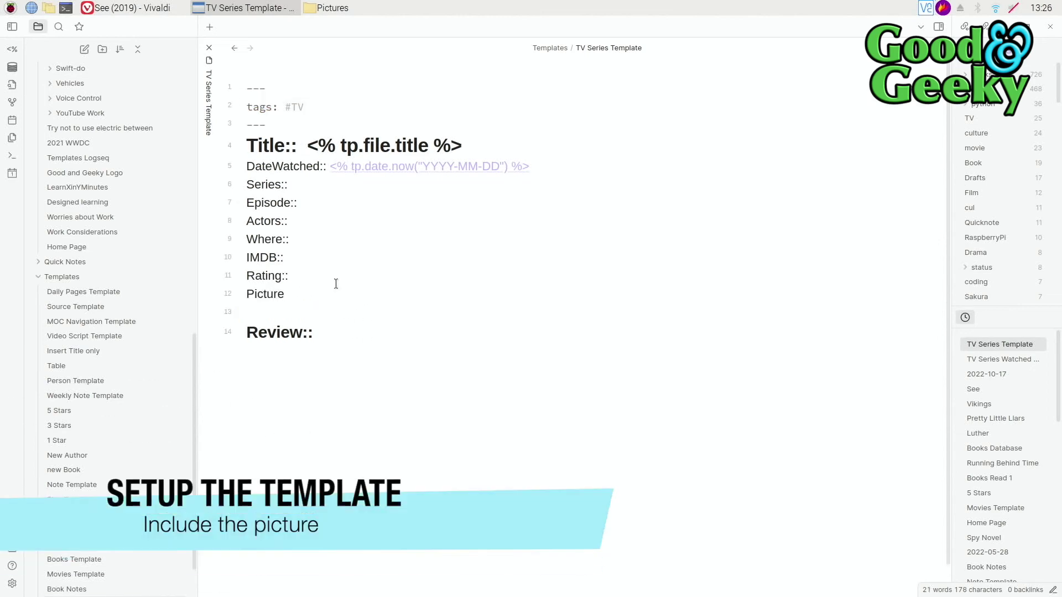
{"action": "type", "text": "::"}
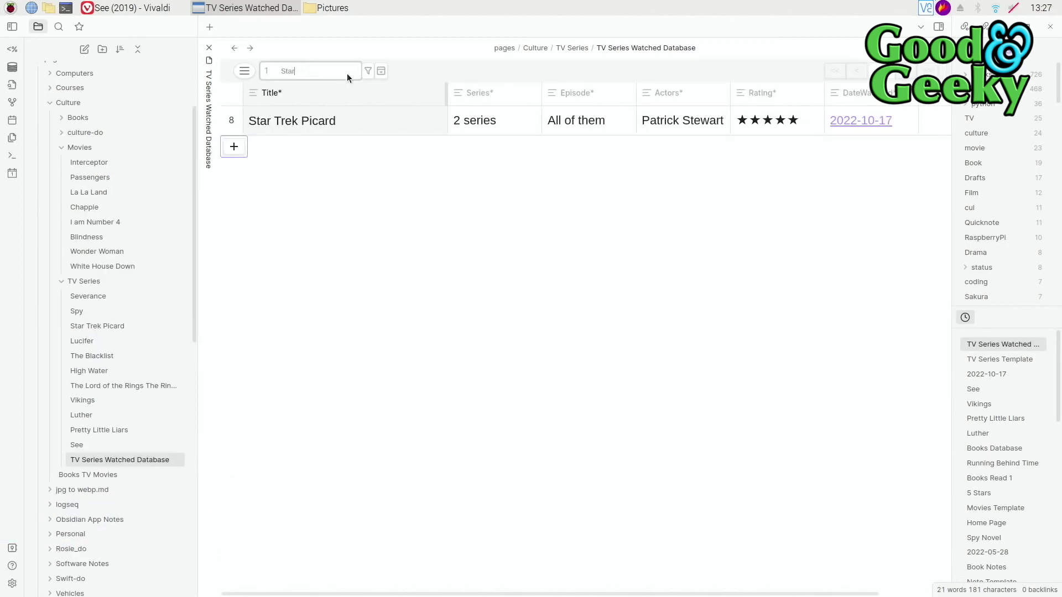
Step: Clear the search term Star from the TV series table
{"action": "key", "text": "BackSpace"}
{"action": "key", "text": "BackSpace"}
{"action": "key", "text": "BackSpace"}
{"action": "key", "text": "BackSpace"}
Step: Filter the TV series table to entries whose Where field contains Apple, and switch the filter off again
{"action": "left_click", "coordinate": [369, 77]}
{"action": "left_click", "coordinate": [410, 328]}
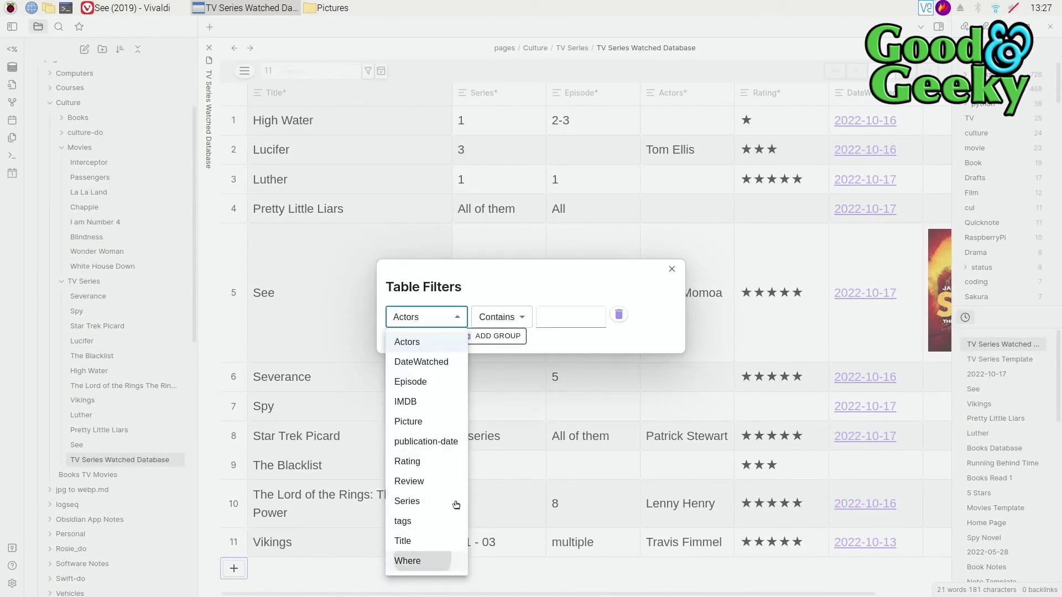
{"action": "left_click", "coordinate": [408, 560]}
{"action": "left_click", "coordinate": [553, 323]}
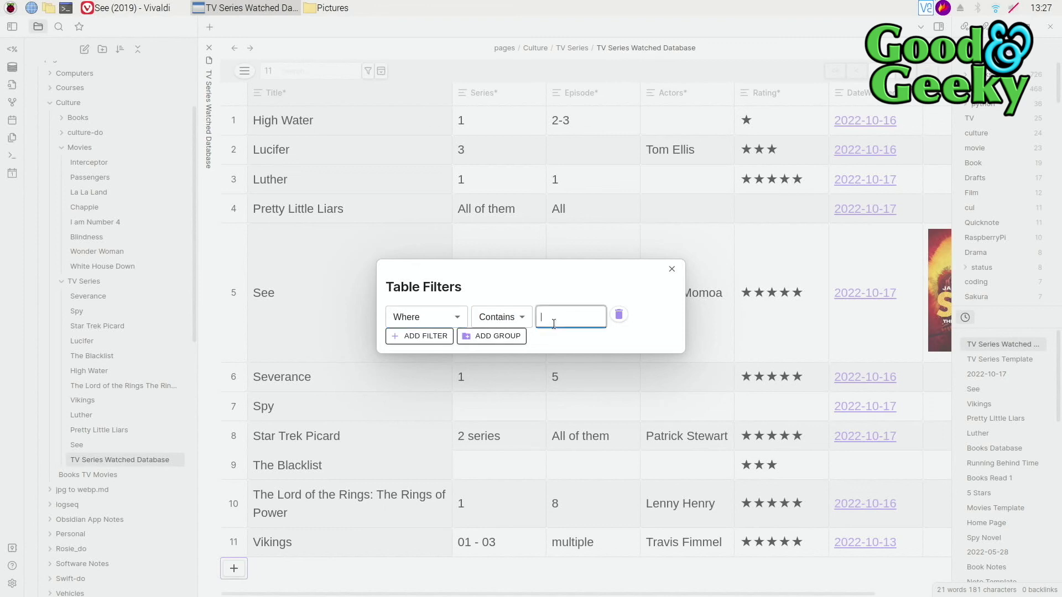
{"action": "type", "text": "Apple"}
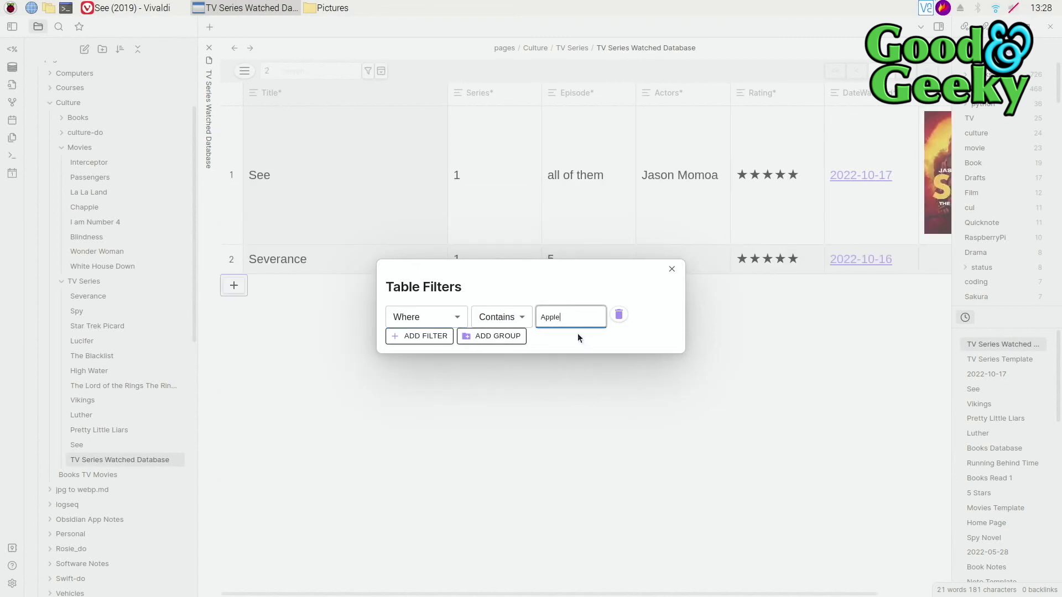
{"action": "left_click", "coordinate": [671, 269]}
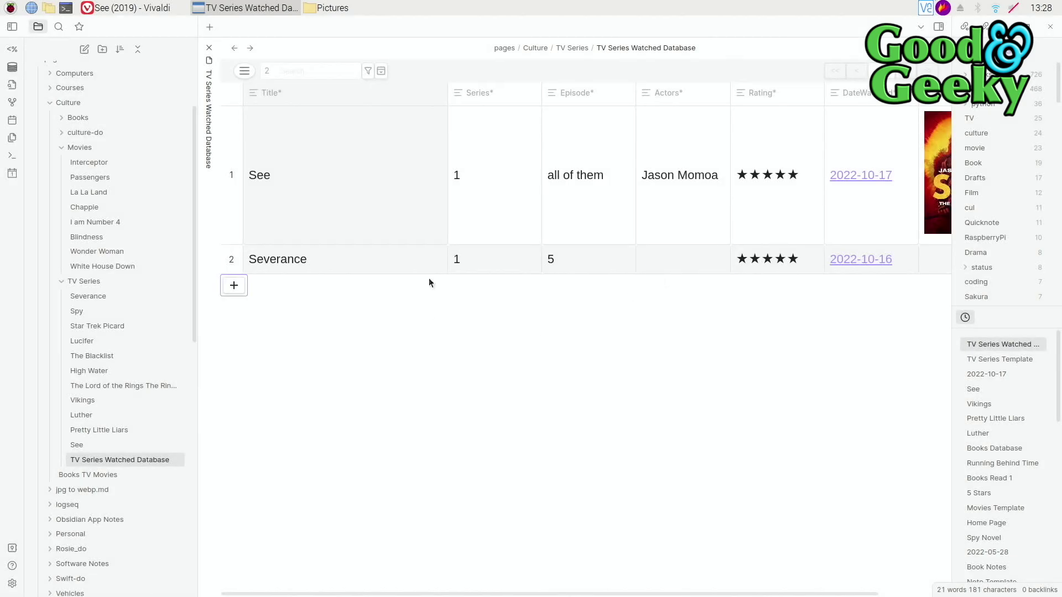
{"action": "left_click", "coordinate": [369, 71]}
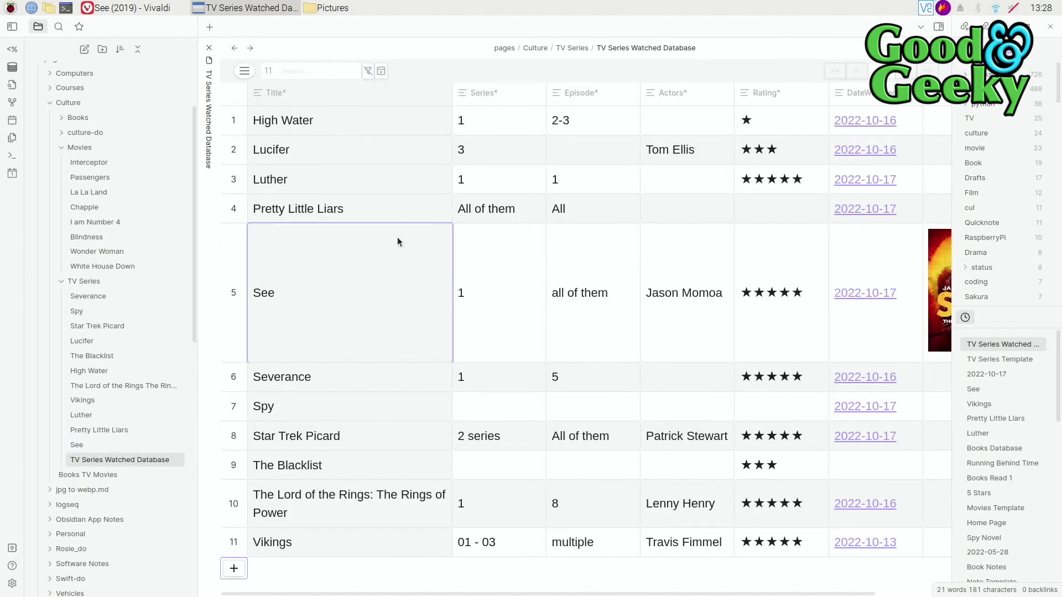
{"action": "left_click", "coordinate": [368, 71]}
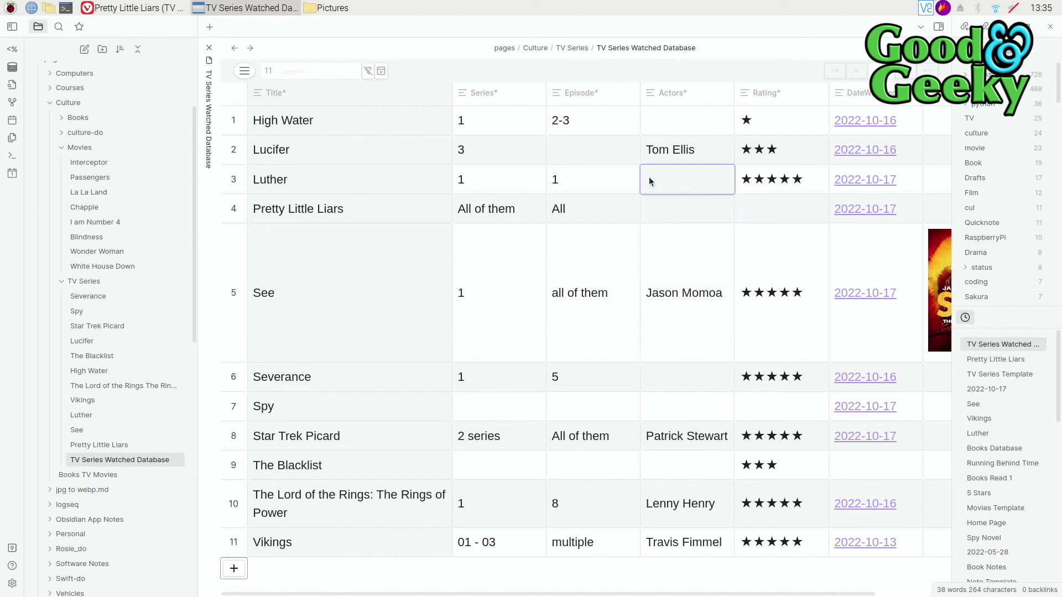
Step: Enter Lucy Hale in the Actors cell of the Pretty Little Liars row
{"action": "left_click", "coordinate": [677, 210]}
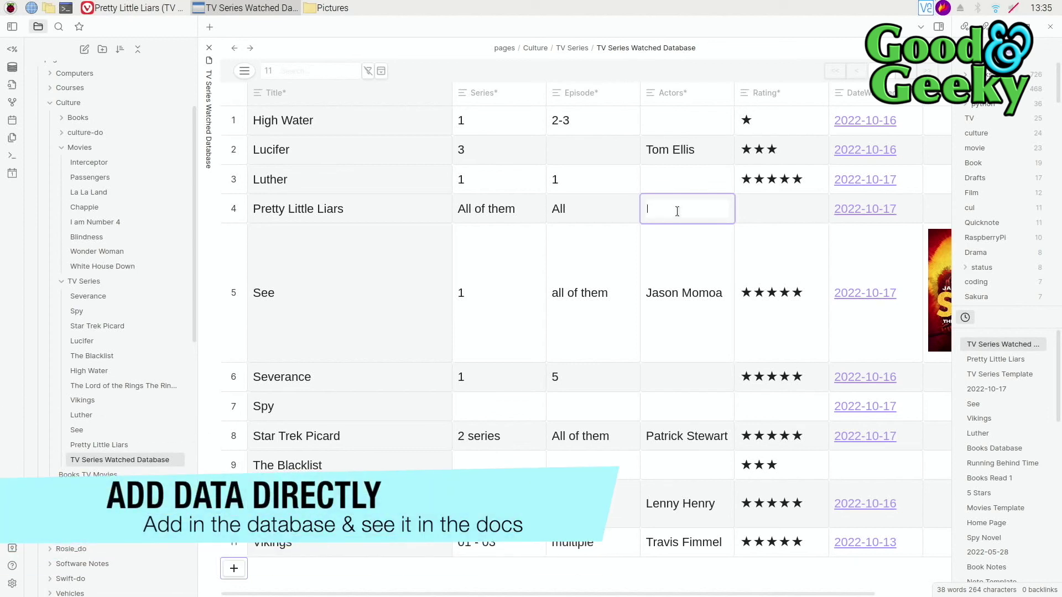
{"action": "type", "text": "Lucy Hale"}
{"action": "left_click", "coordinate": [758, 210]}
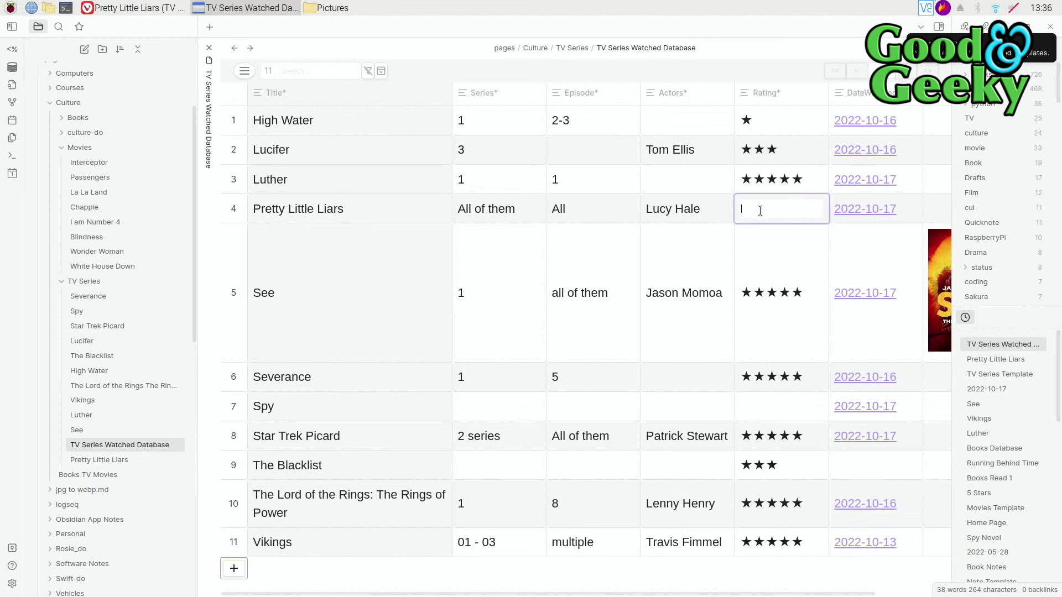
Step: Copy the five-star rating from the See row into the Rating cell of the Pretty Little Liars row
{"action": "left_click", "coordinate": [806, 296]}
{"action": "left_click_drag", "start_coordinate": [805, 293], "coordinate": [743, 292]}
{"action": "right_click", "coordinate": [759, 294]}
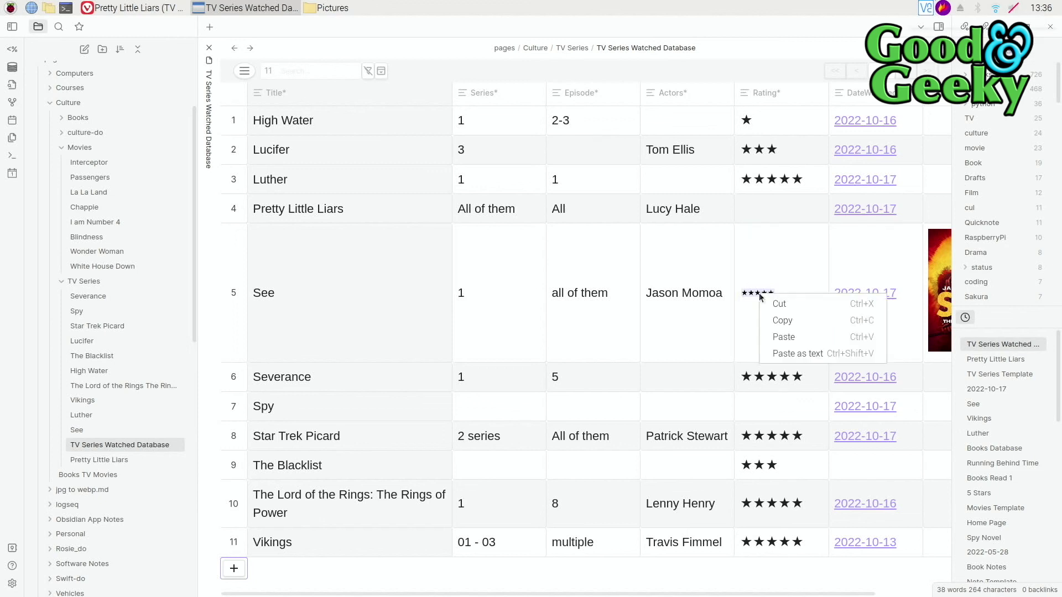
{"action": "left_click", "coordinate": [782, 321]}
{"action": "left_click", "coordinate": [765, 212]}
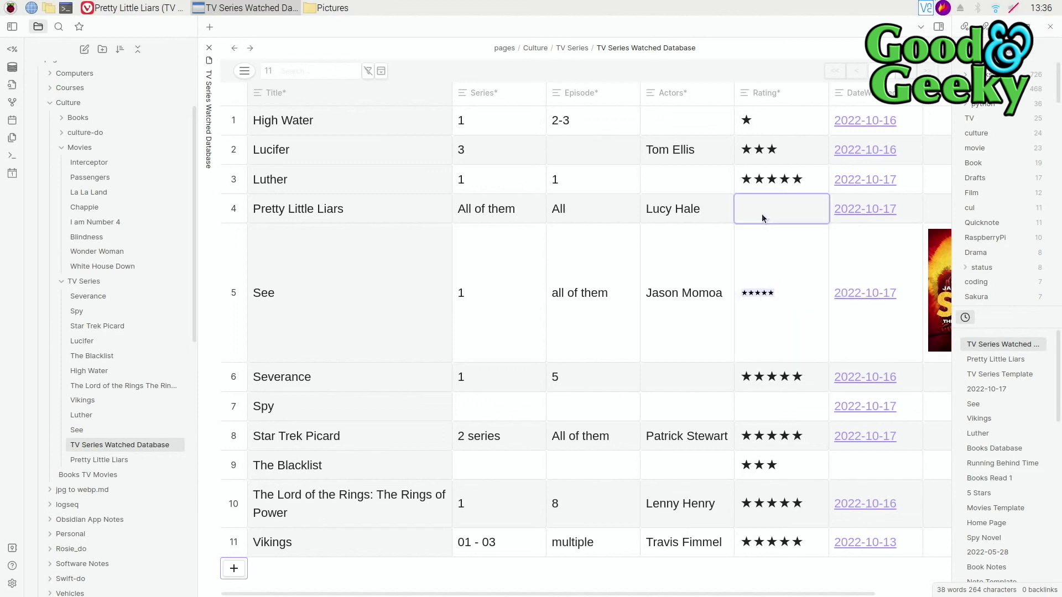
{"action": "key", "text": "ctrl+v"}
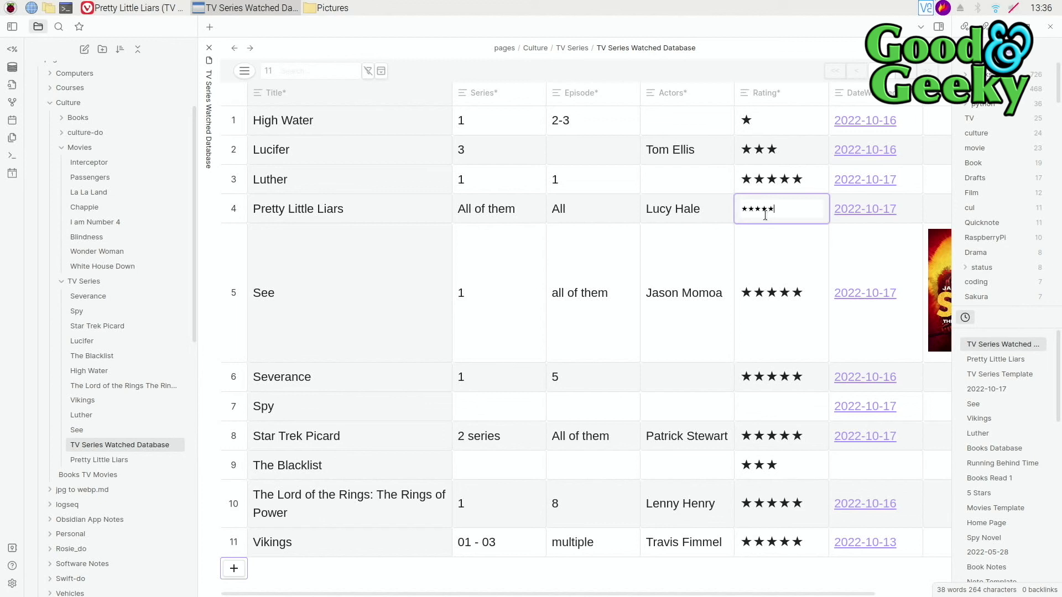
{"action": "left_click", "coordinate": [714, 262]}
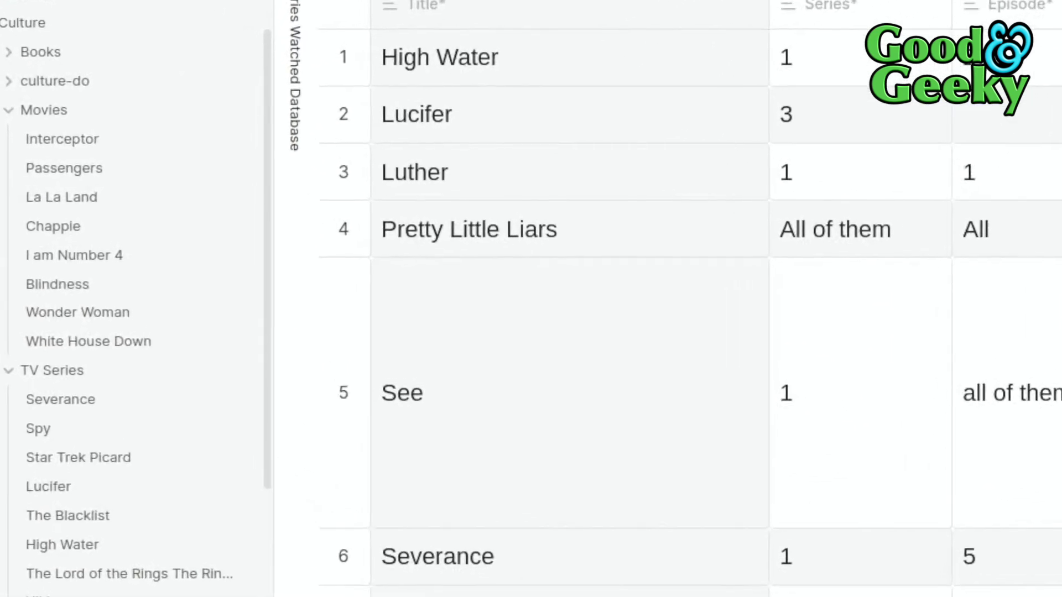
Step: Open the Pretty Little Liars note from the table and check its Actors and Rating fields
{"action": "left_click", "coordinate": [469, 230]}
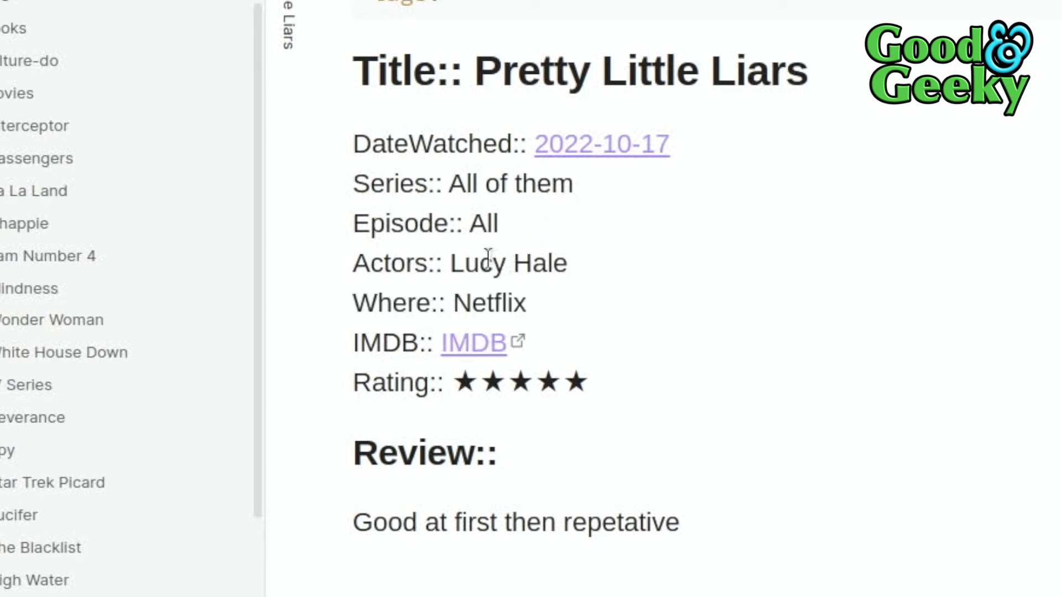
{"action": "left_click_drag", "start_coordinate": [451, 259], "coordinate": [569, 261]}
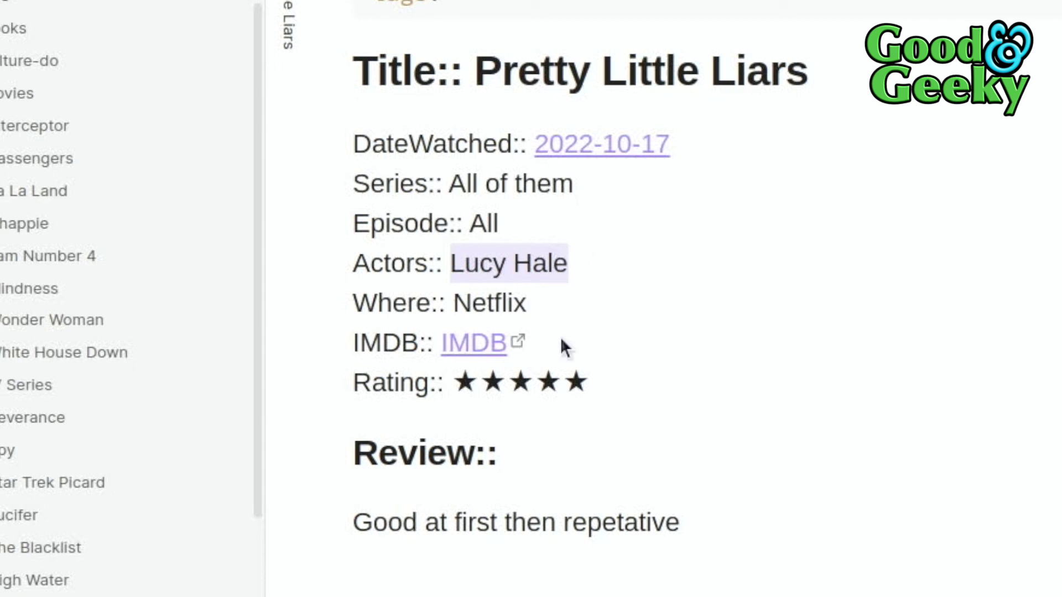
{"action": "left_click", "coordinate": [597, 385]}
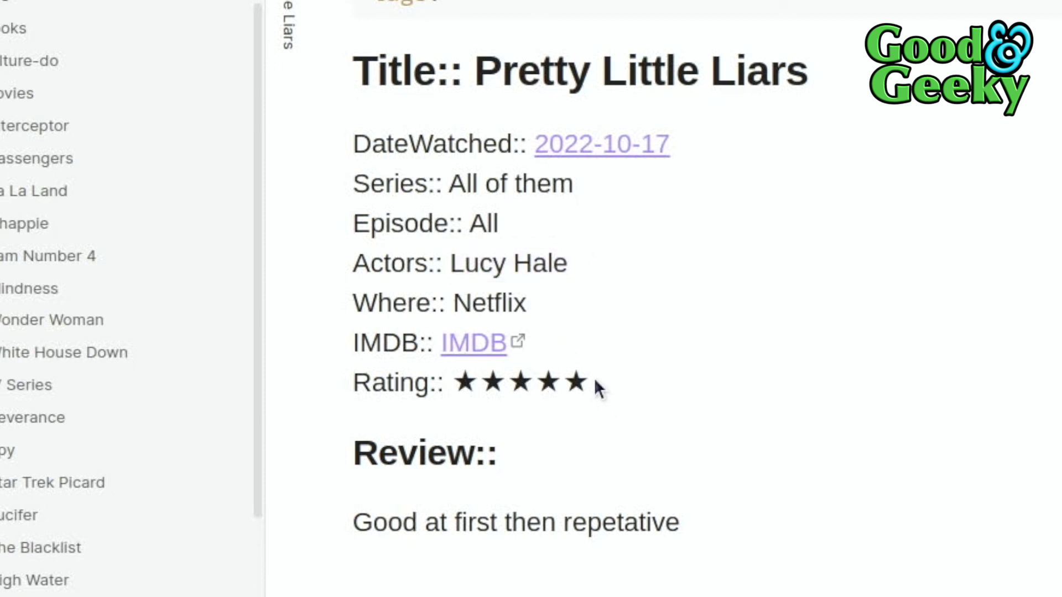